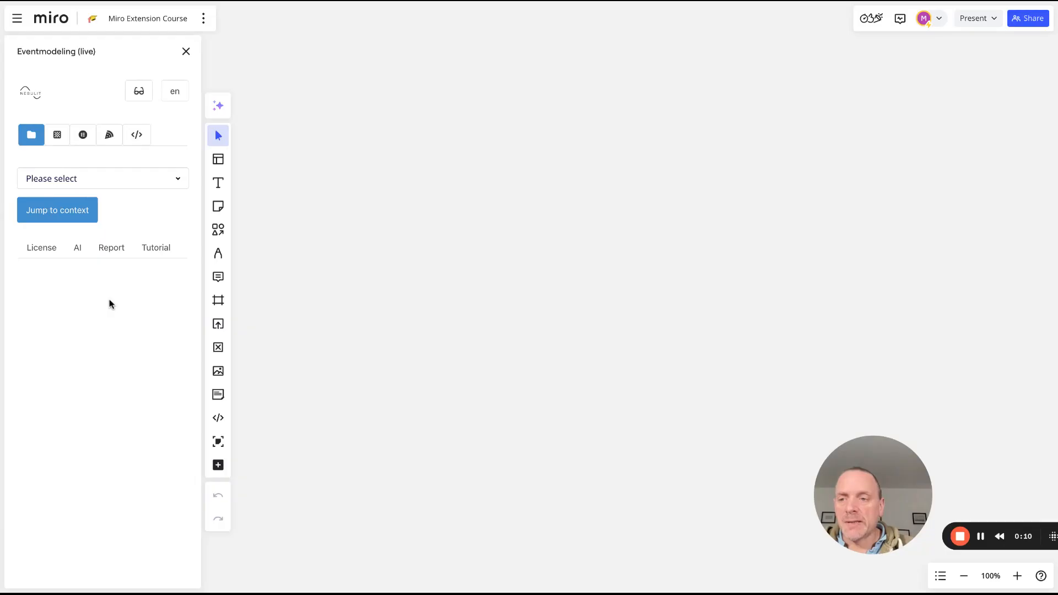
# Look through the License, AI and Report tabs, then show the tutorial's step 1 of 11
pyautogui.click(42, 252)
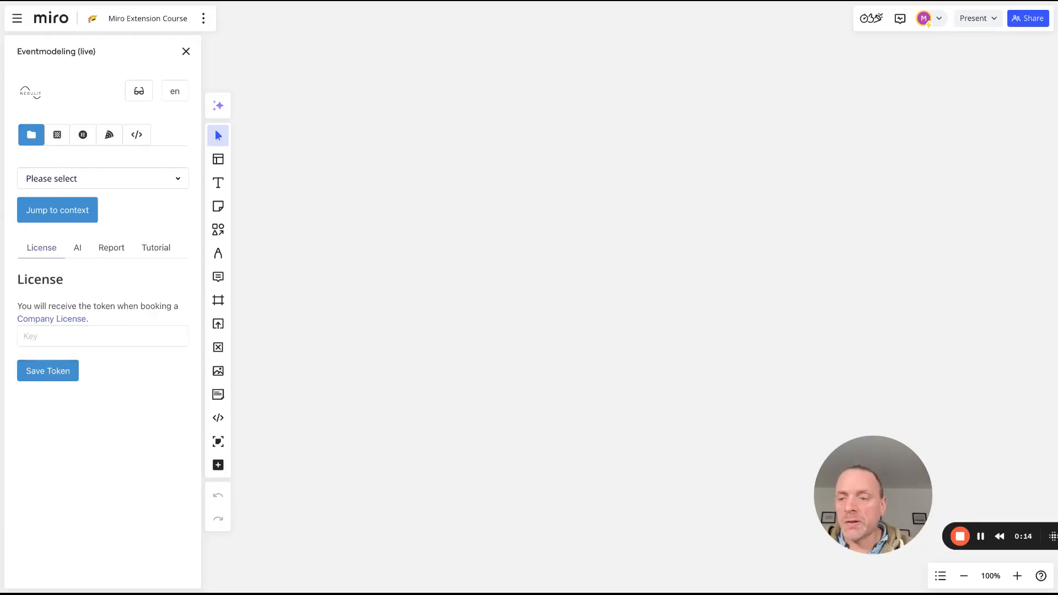
pyautogui.click(76, 250)
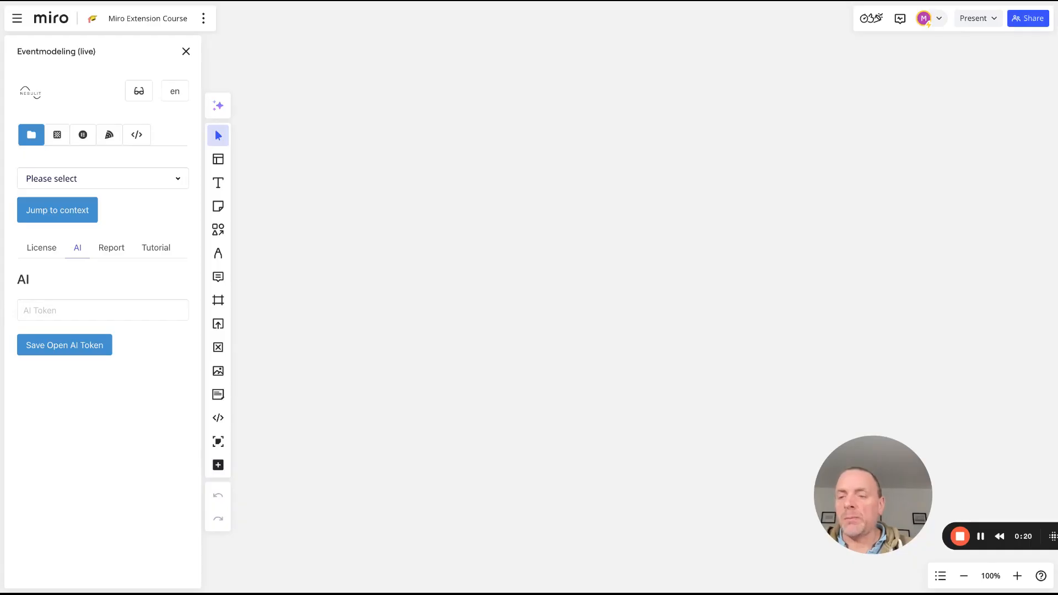
pyautogui.click(113, 249)
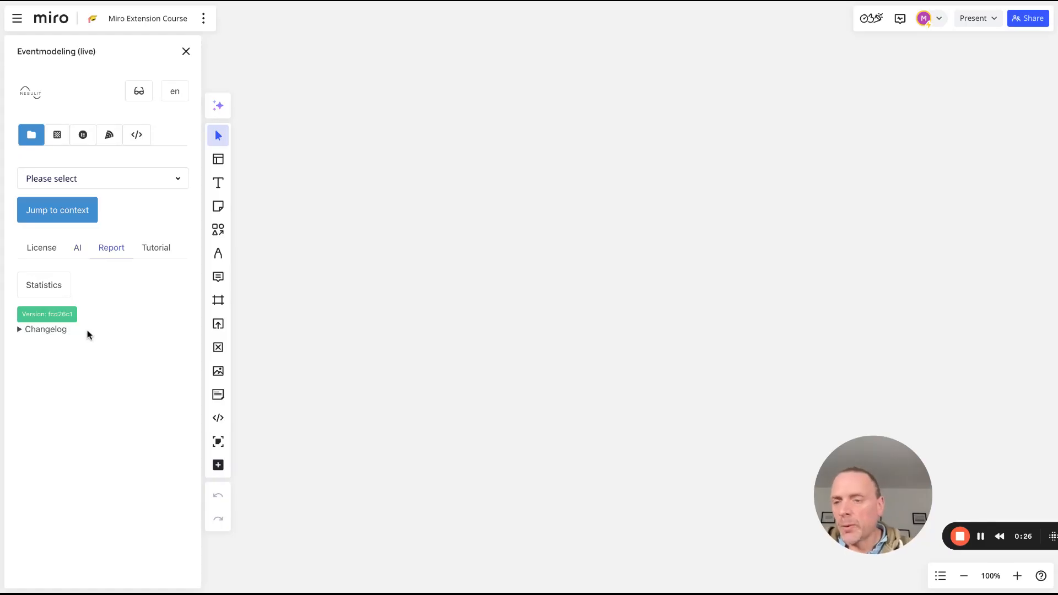
pyautogui.click(157, 255)
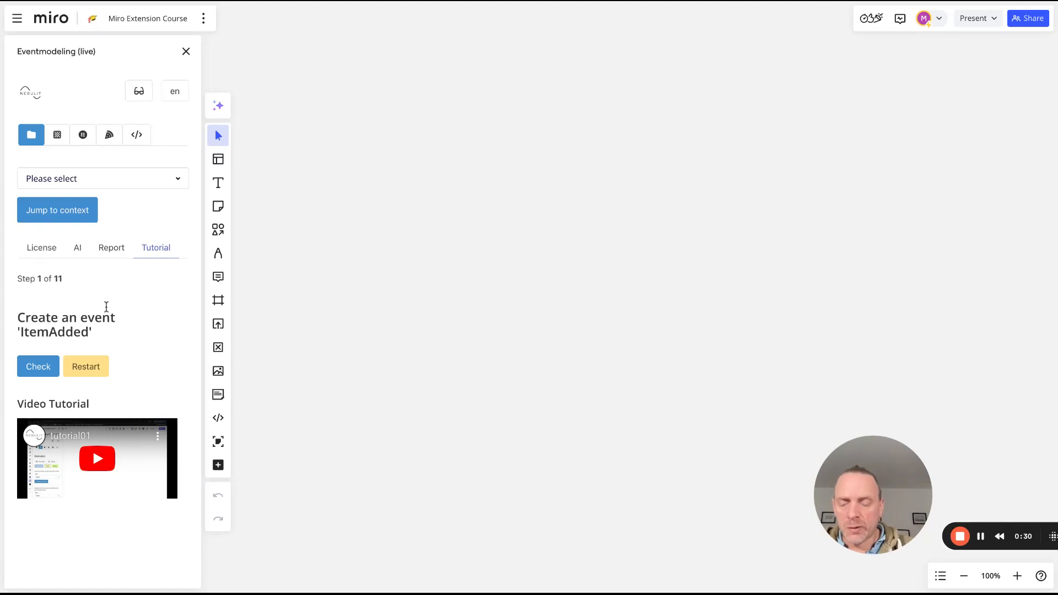
# Show the Elements palette with Processor, Screen, Command, Event, Query, Lane, Slice and Aggregate
pyautogui.click(53, 143)
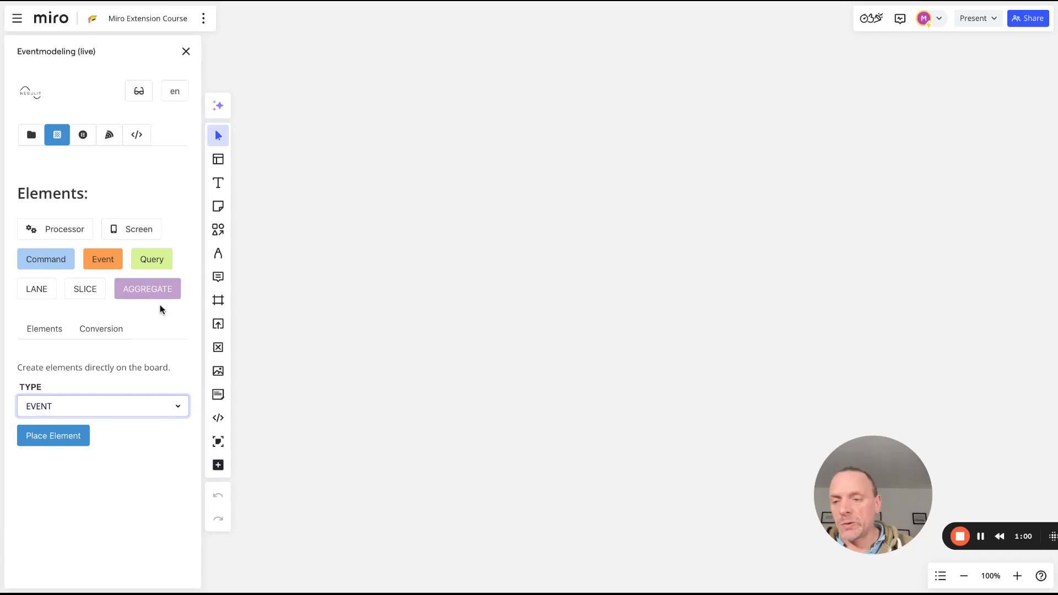
# Place an orange sticky note reading 'this is my event' on the board
pyautogui.click(97, 330)
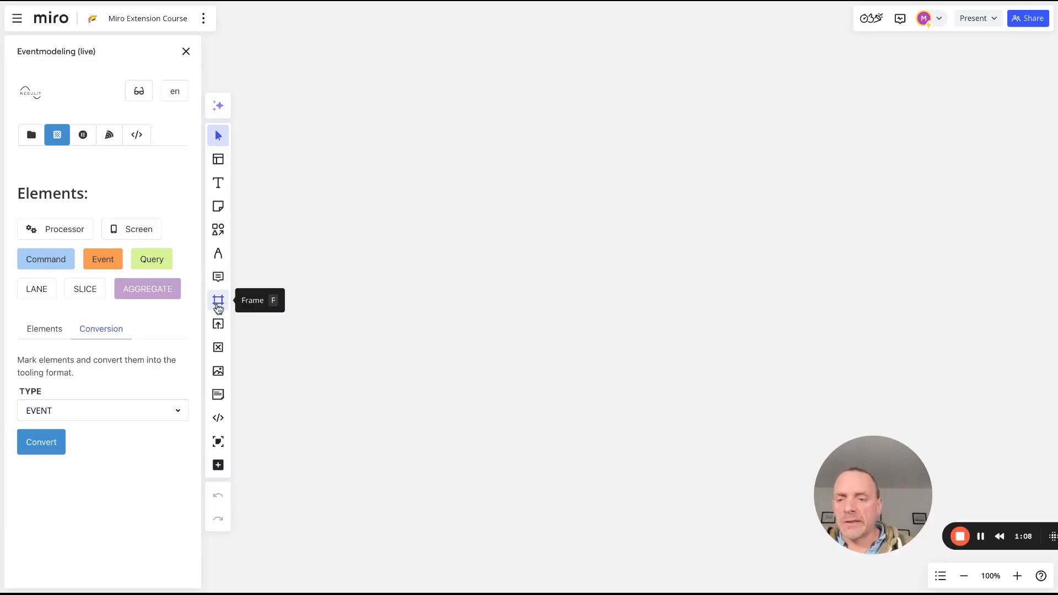
pyautogui.click(218, 205)
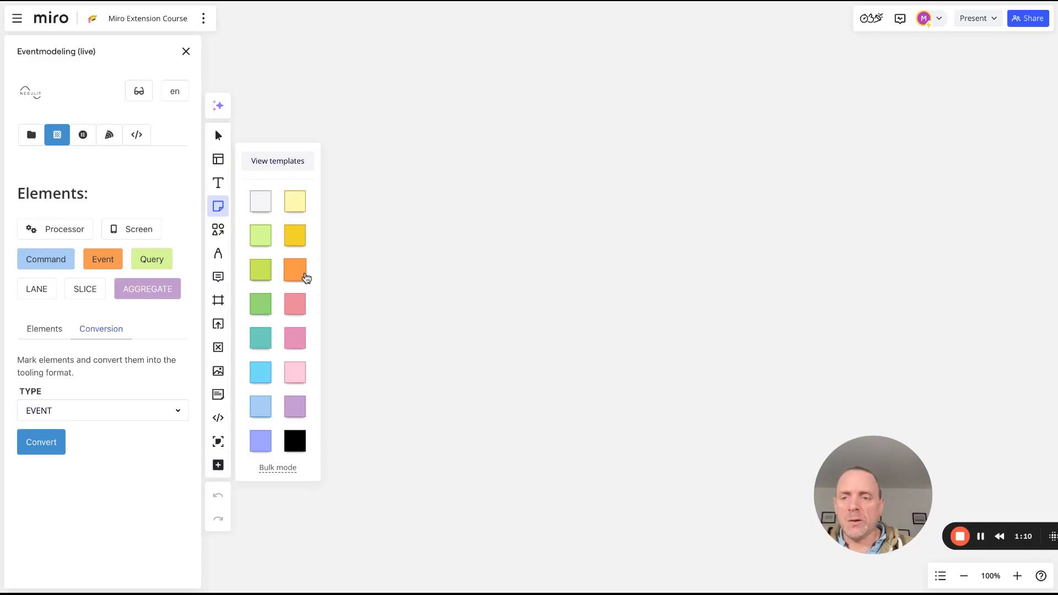
pyautogui.click(301, 274)
pyautogui.click(489, 246)
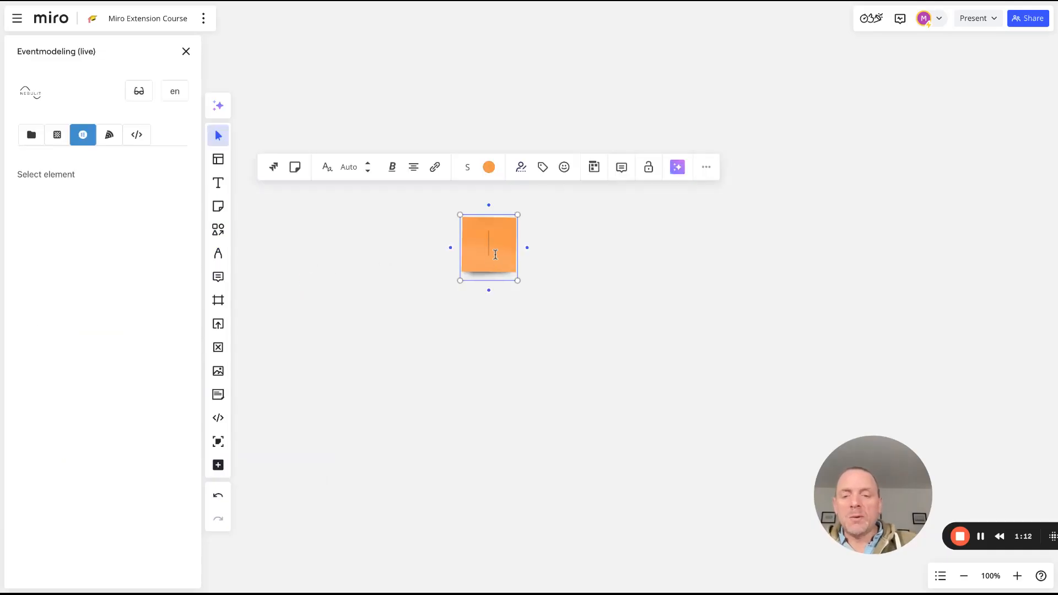
pyautogui.write('this is my ')
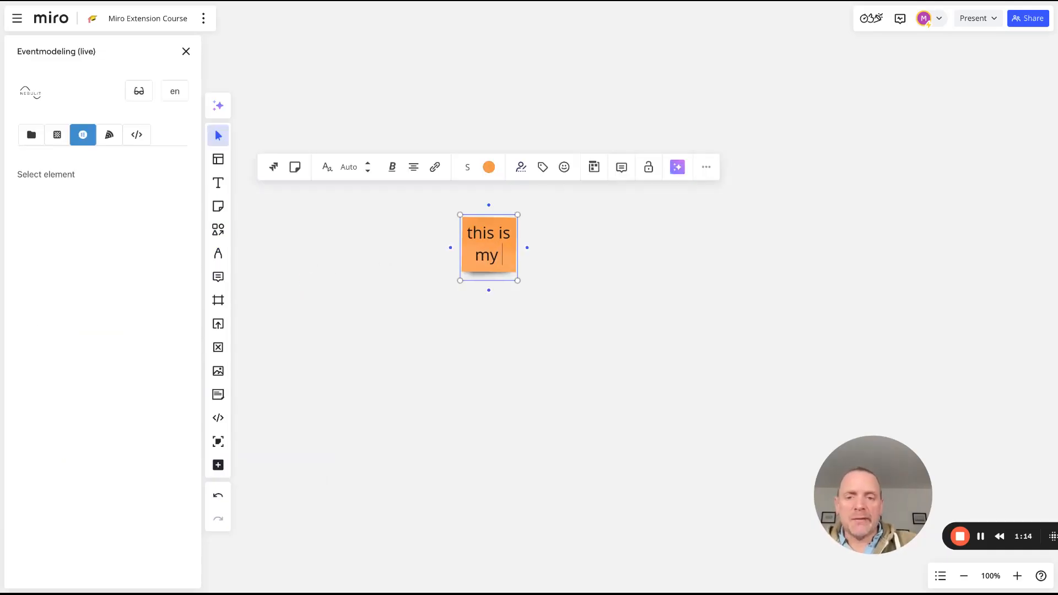
pyautogui.write('event')
pyautogui.click(556, 358)
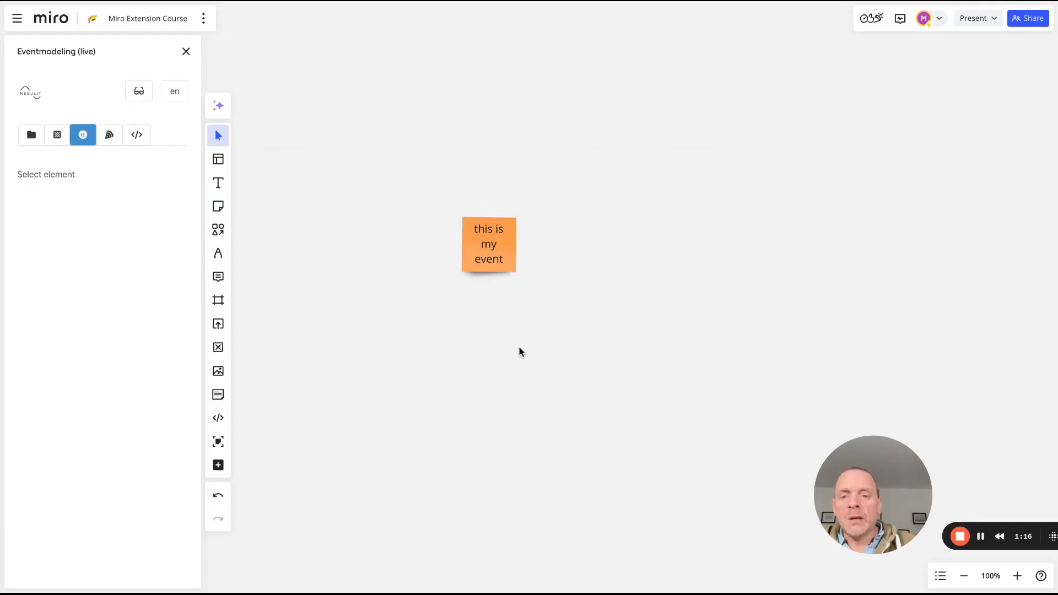
# Convert the orange note into an EVENT element and reselect it to edit its properties
pyautogui.click(474, 240)
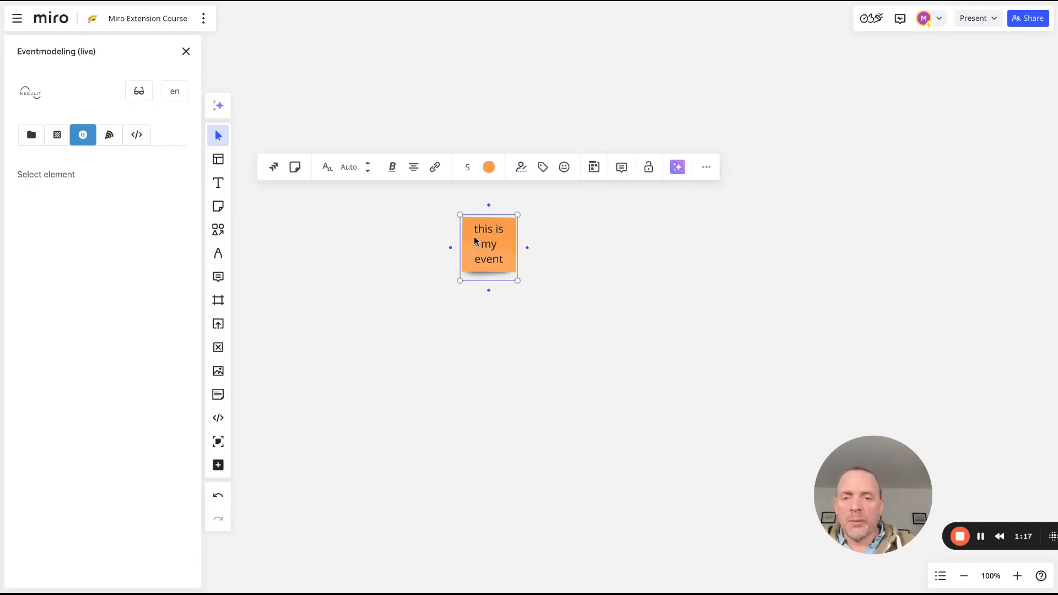
pyautogui.click(57, 137)
pyautogui.click(106, 334)
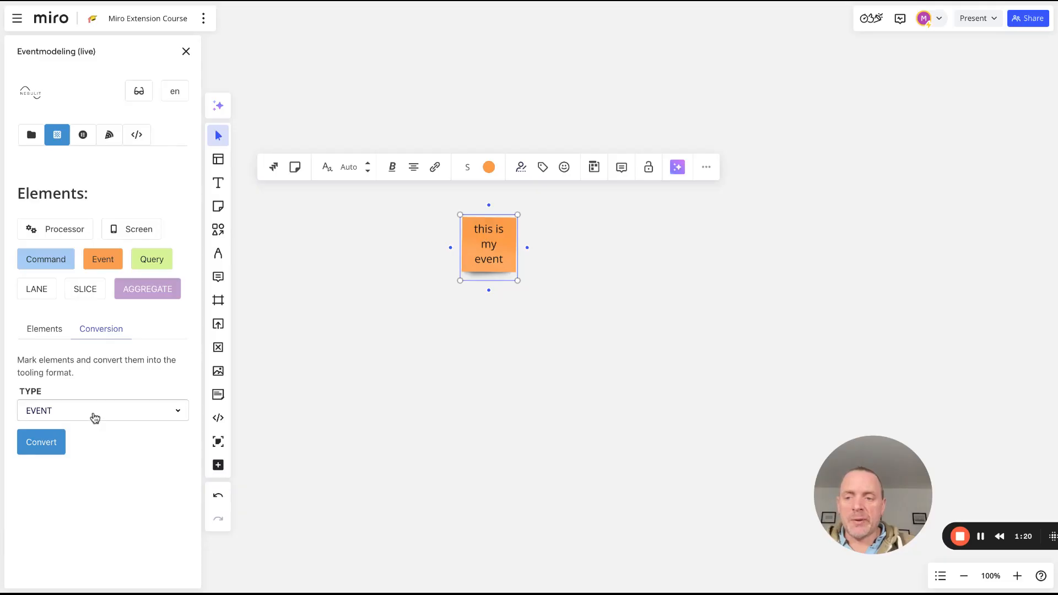
pyautogui.click(33, 442)
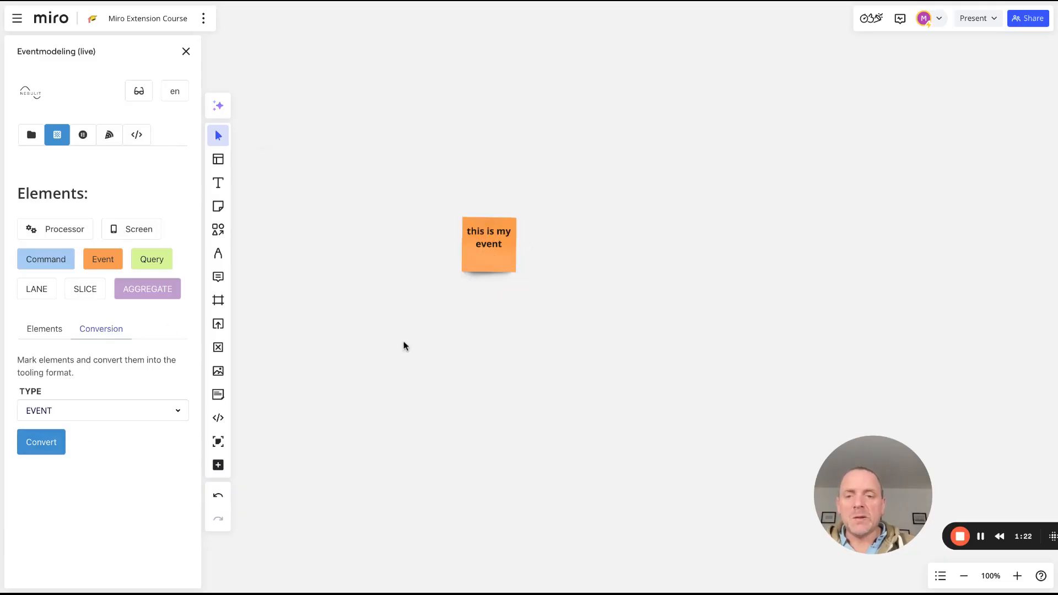
pyautogui.click(501, 246)
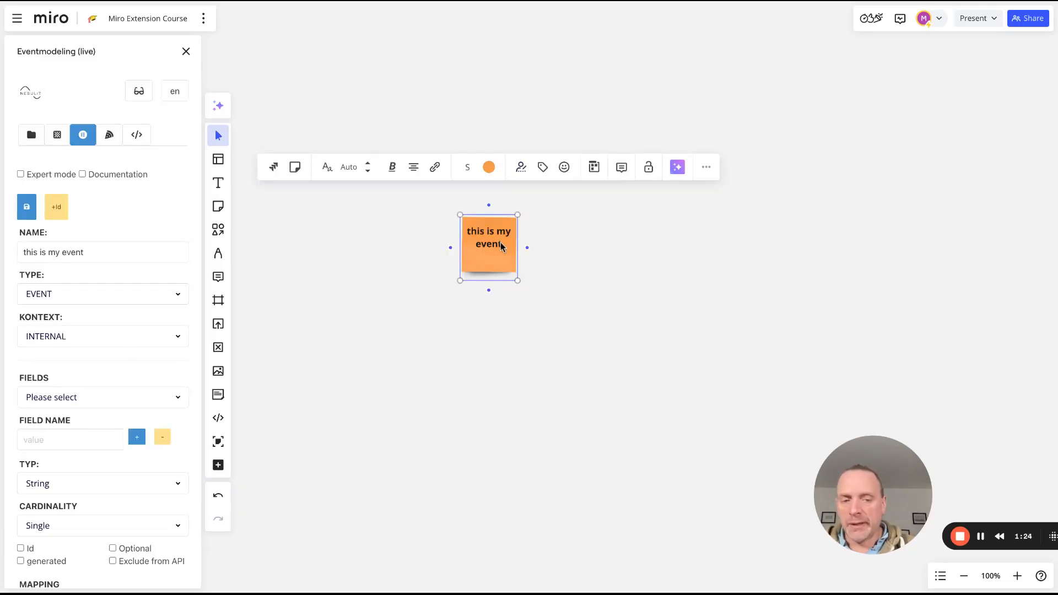
pyautogui.click(544, 343)
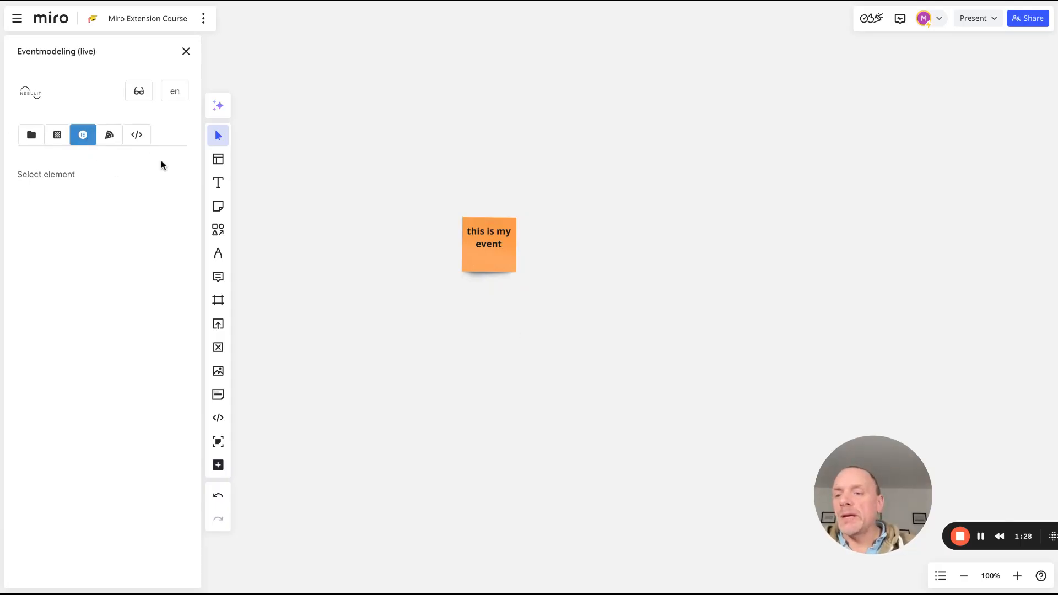
pyautogui.click(465, 223)
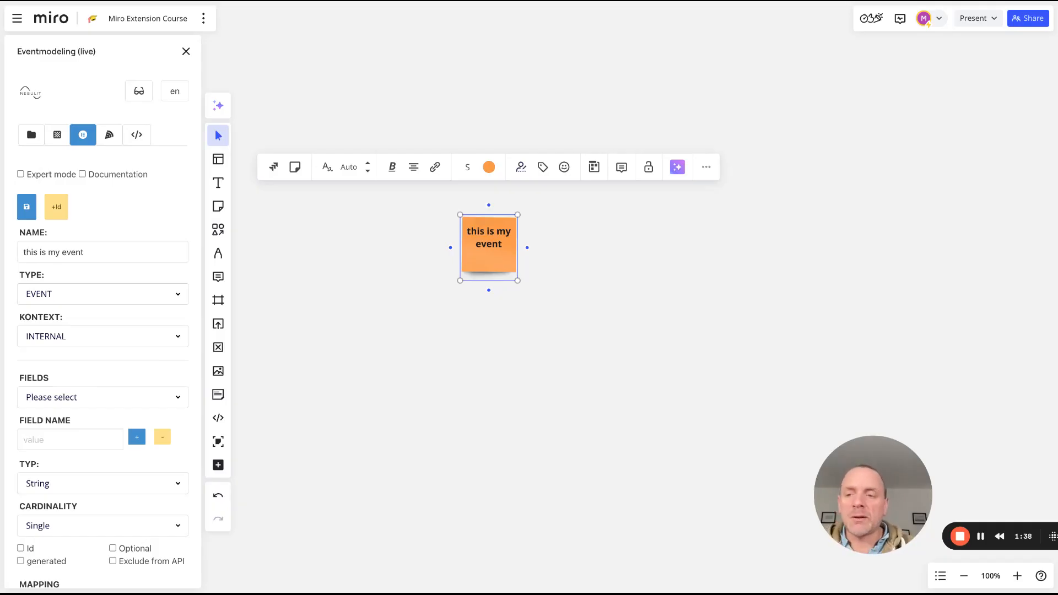
# Rename the event to 'Customer Registered' and review its type and context settings
pyautogui.moveTo(114, 252); pyautogui.dragTo(2, 253)
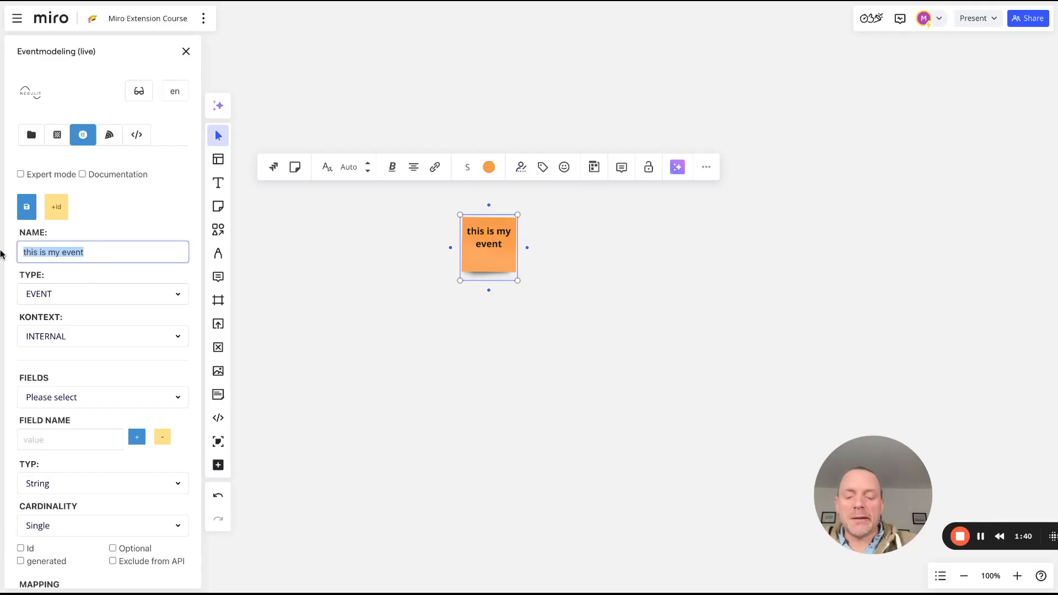
pyautogui.write('Customer R')
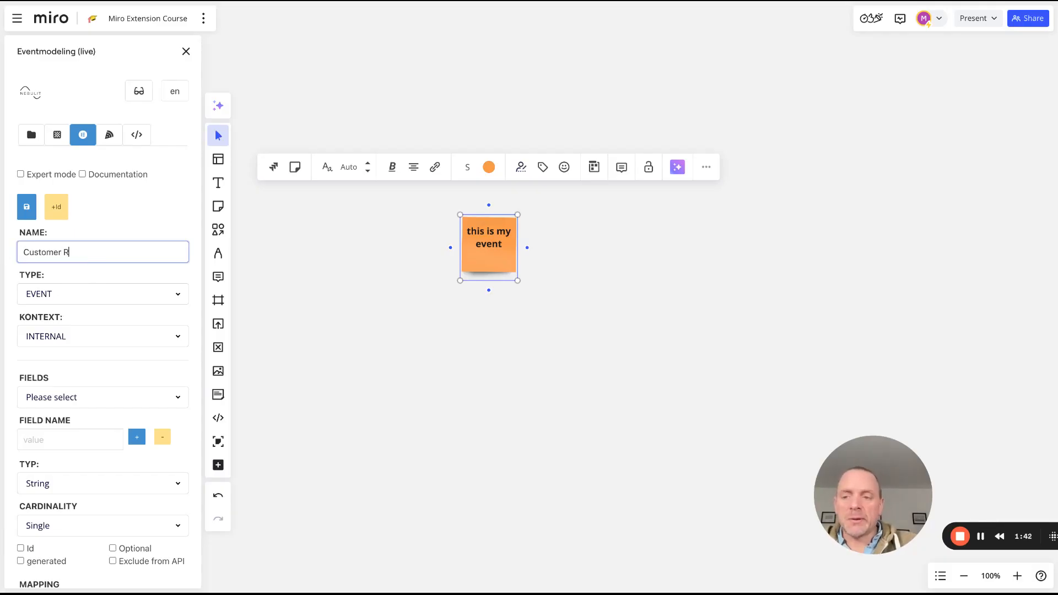
pyautogui.write('egsitered')
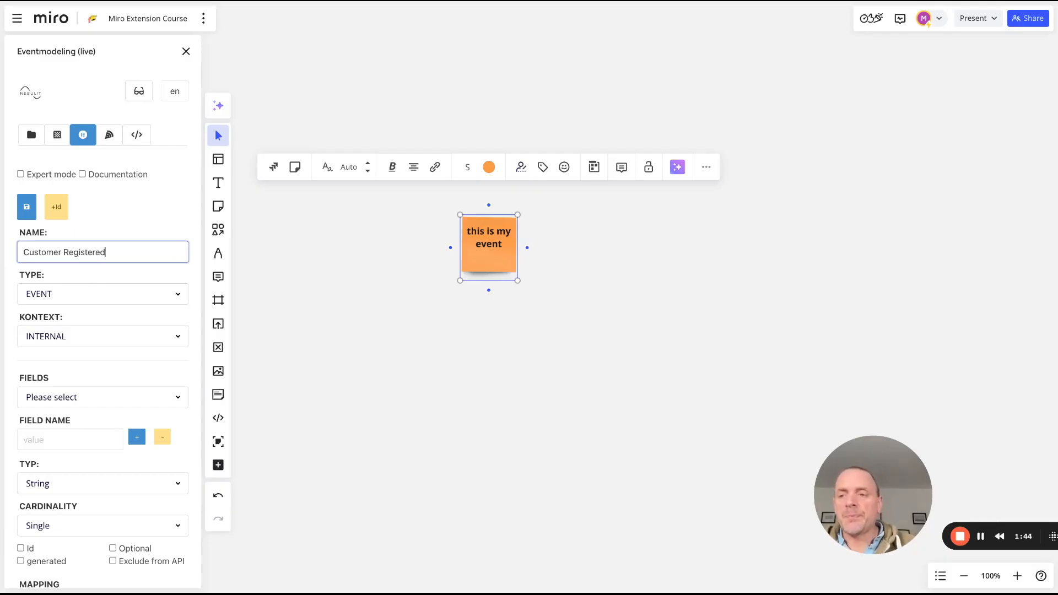
pyautogui.click(30, 213)
pyautogui.click(642, 302)
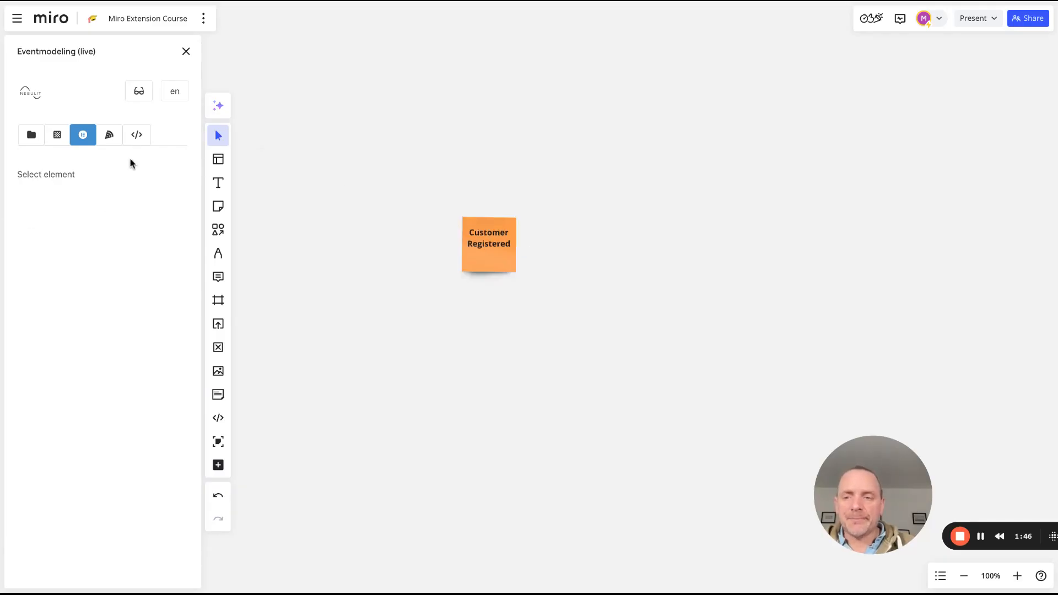
pyautogui.click(466, 268)
pyautogui.scroll(-1, 82, 330)
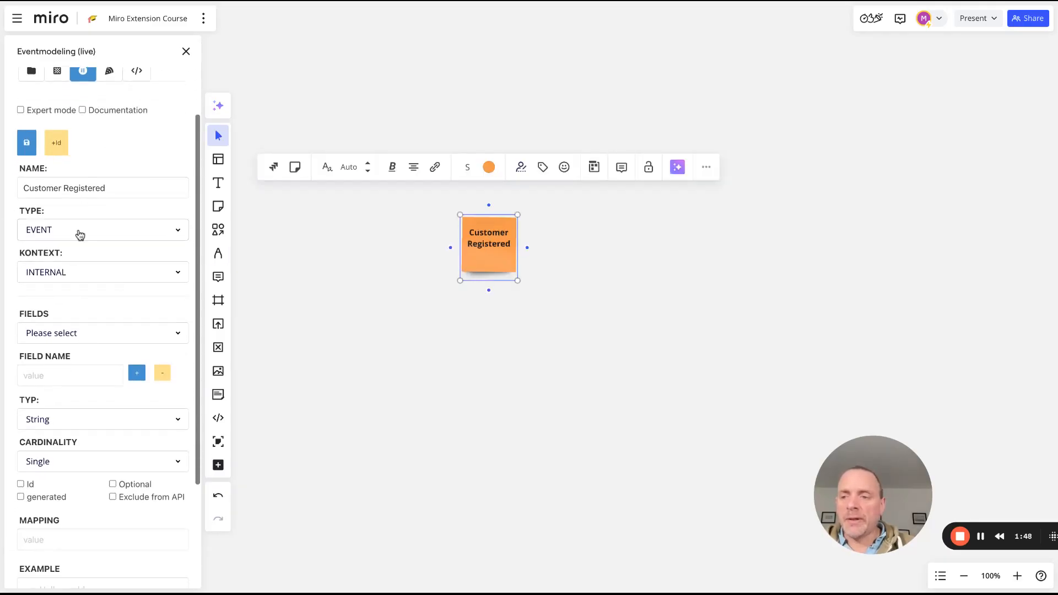
pyautogui.click(80, 231)
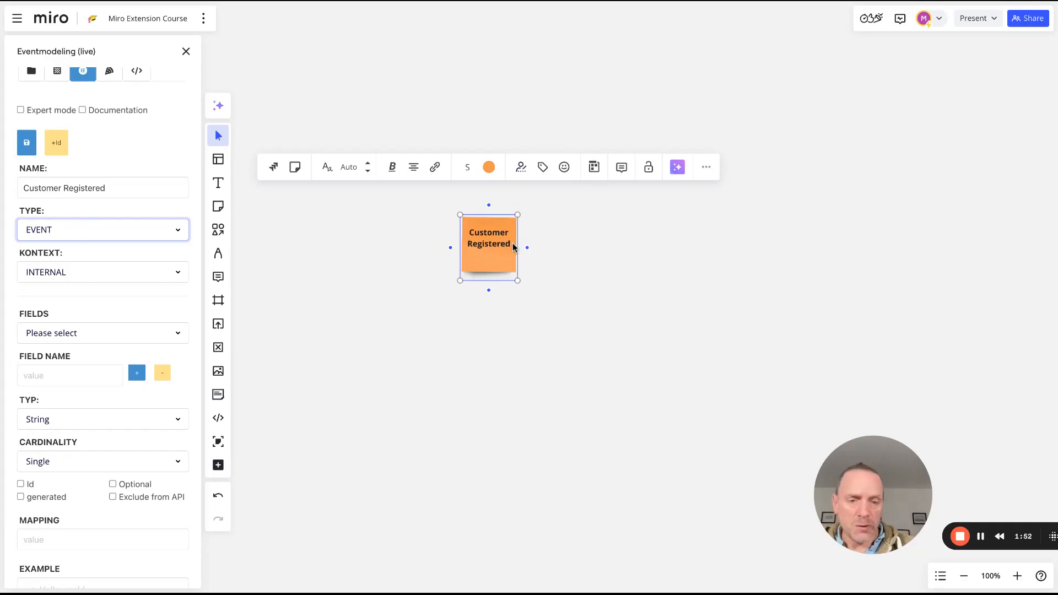
pyautogui.click(83, 281)
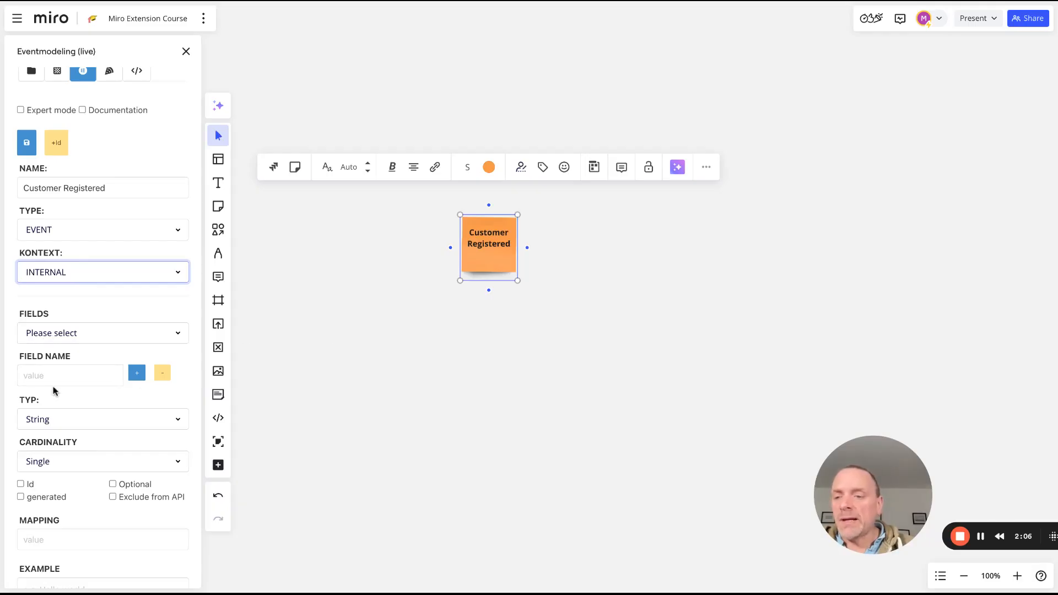
# Add customerName and email String fields and save them onto the note
pyautogui.click(76, 377)
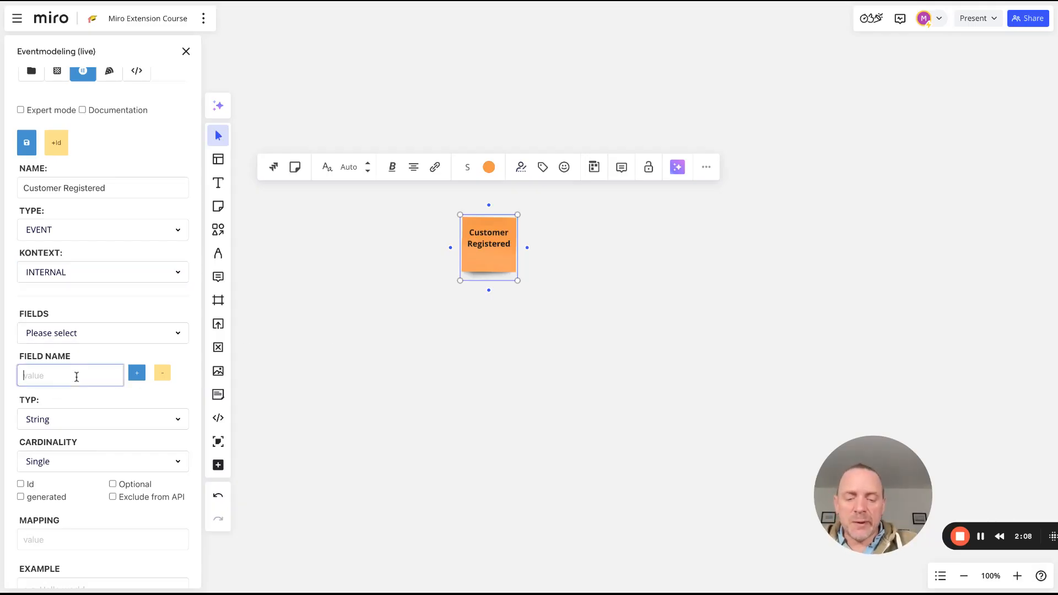
pyautogui.write('customerName')
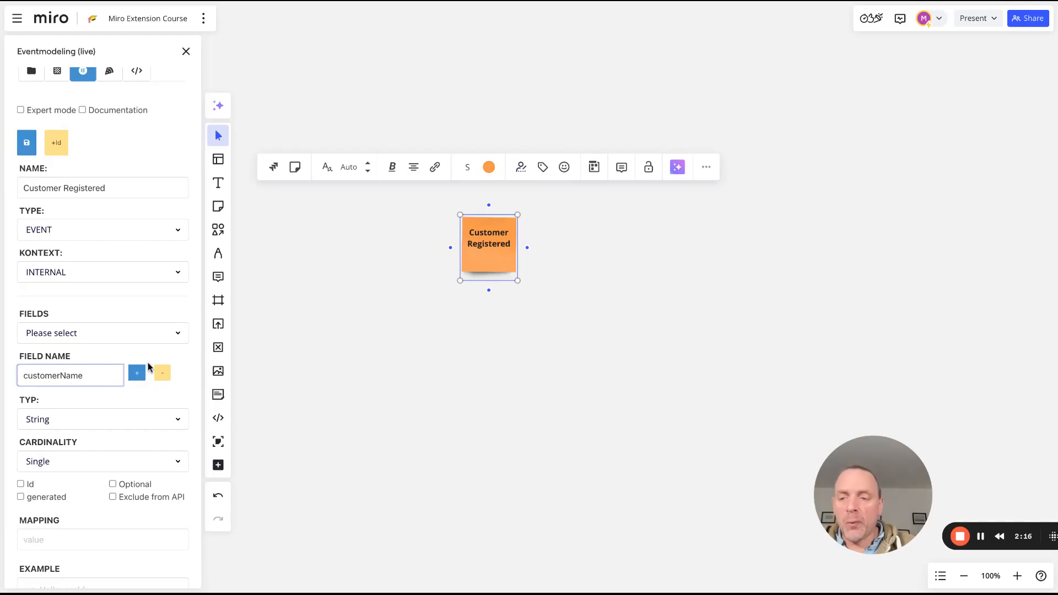
pyautogui.click(137, 374)
pyautogui.write('email')
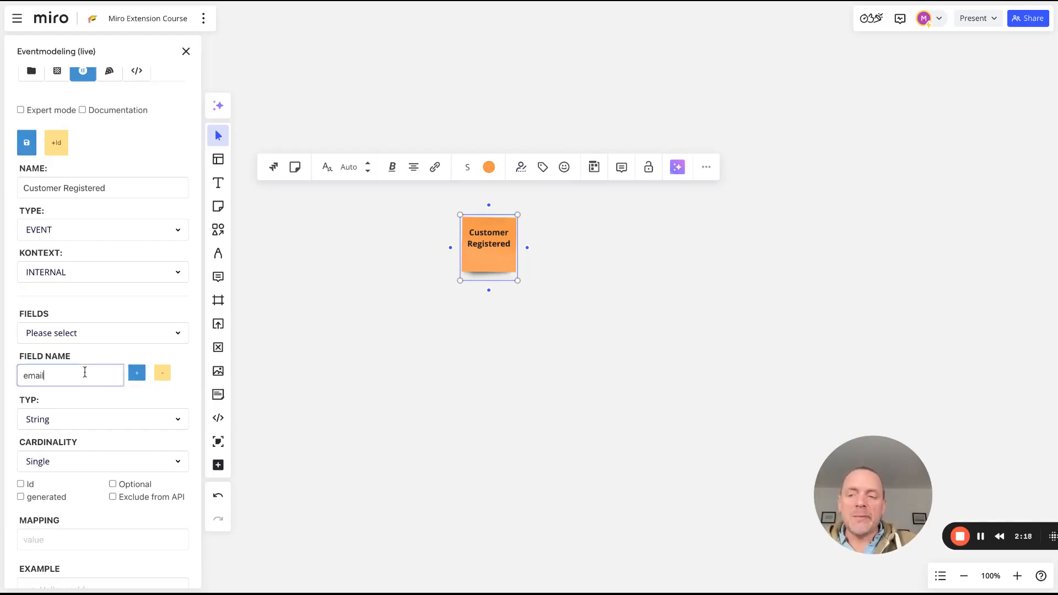
pyautogui.click(137, 379)
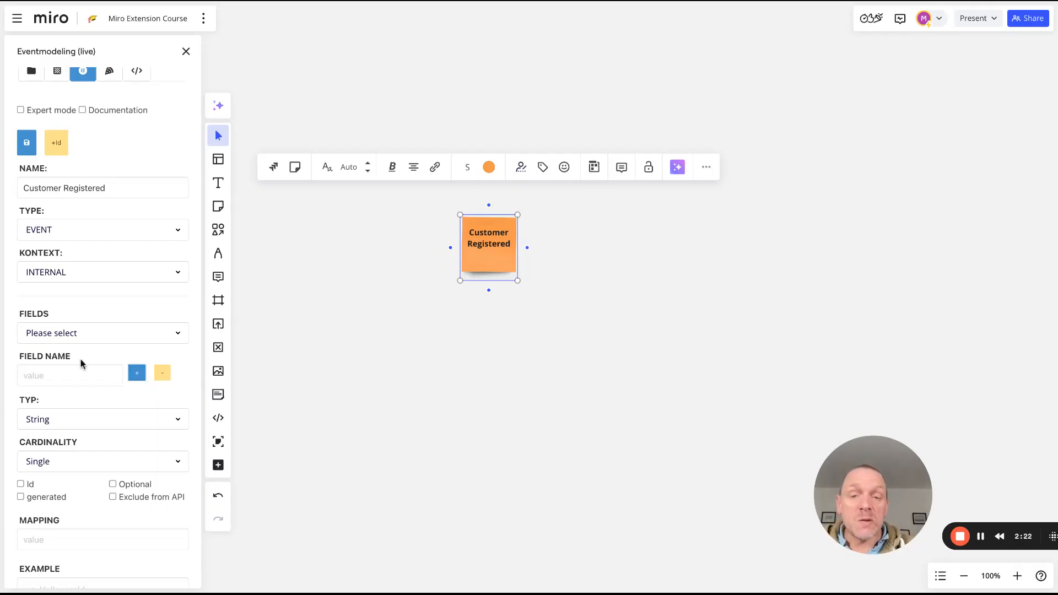
pyautogui.click(26, 143)
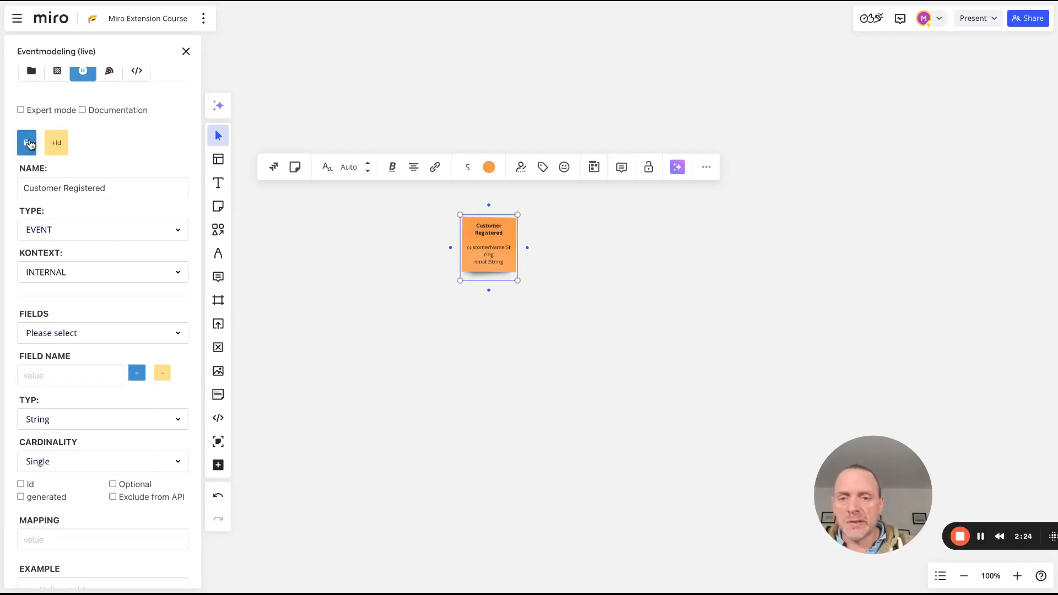
pyautogui.scroll(5, 470, 245)
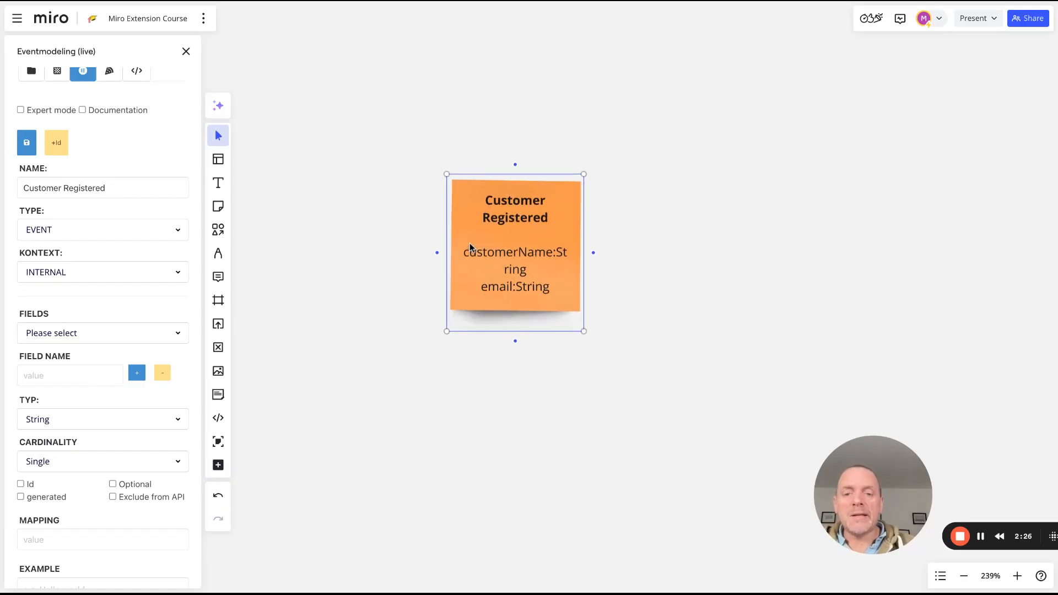
# Widen the Customer Registered sticky to the right so each field fits on one line
pyautogui.moveTo(584, 210); pyautogui.dragTo(686, 210)
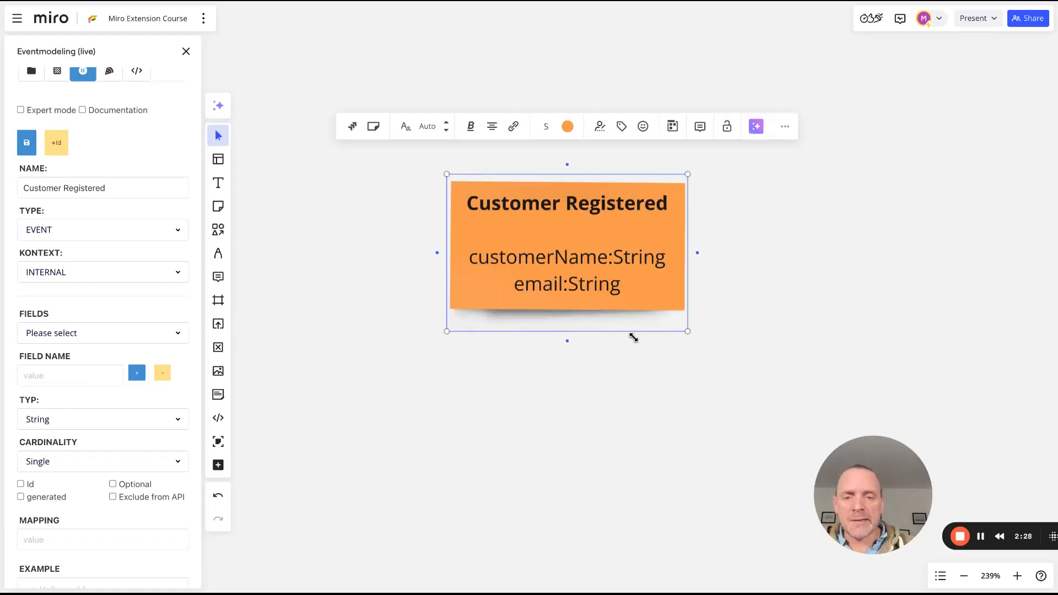
pyautogui.click(602, 412)
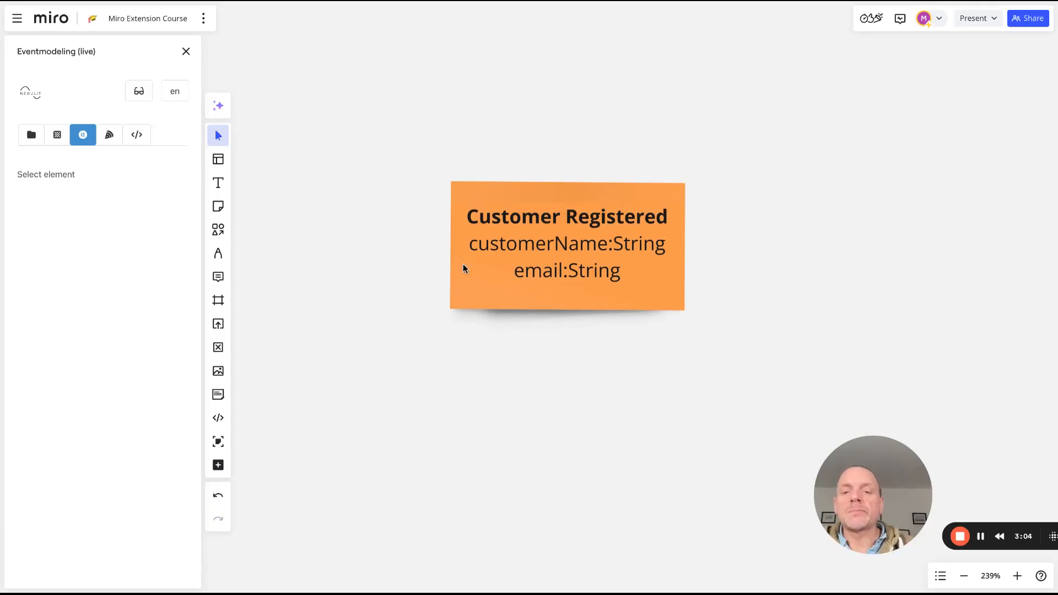
# Add a customerId field of type UUID to the event and save it onto the sticky
pyautogui.click(463, 264)
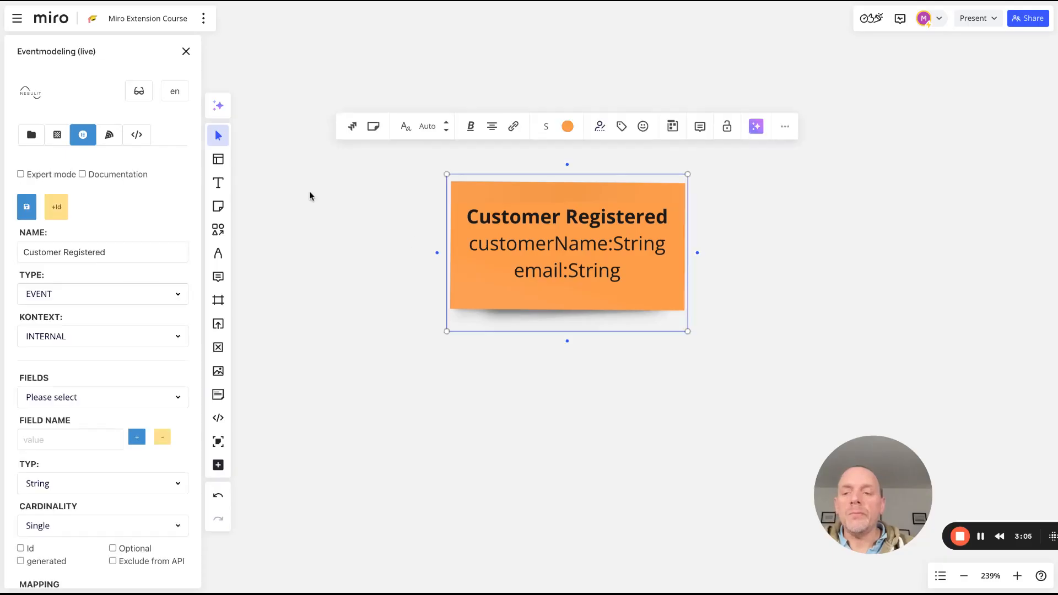
pyautogui.scroll(-3, 87, 422)
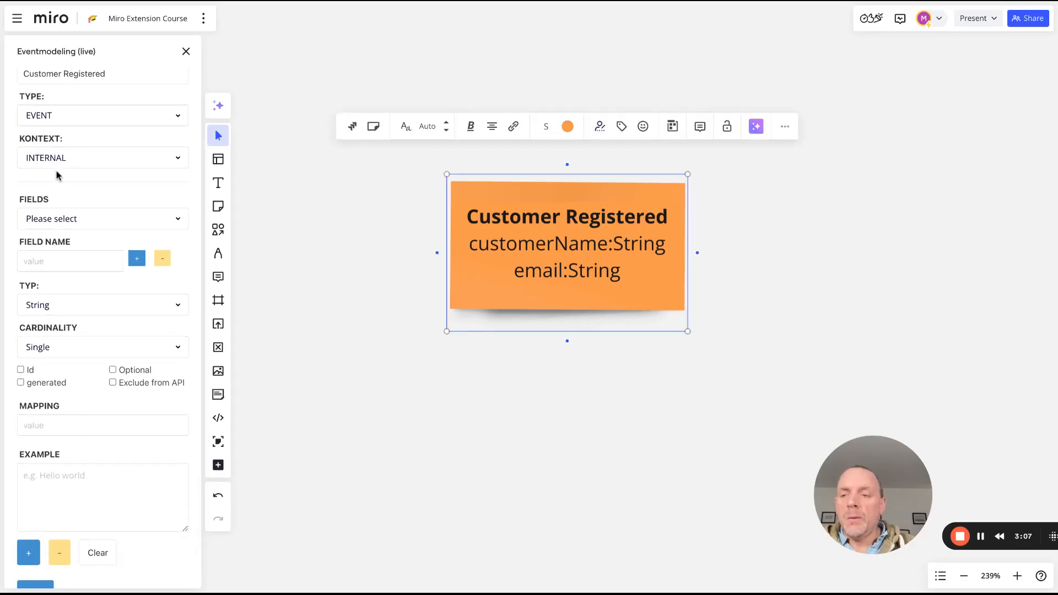
pyautogui.click(58, 228)
pyautogui.click(53, 246)
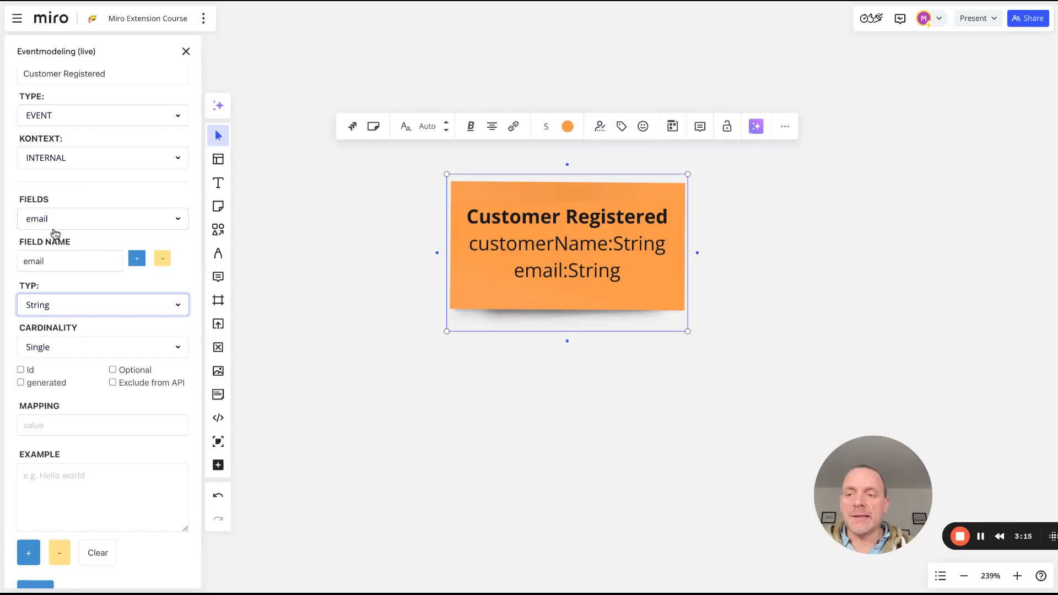
pyautogui.doubleClick(42, 260)
pyautogui.write('customerId')
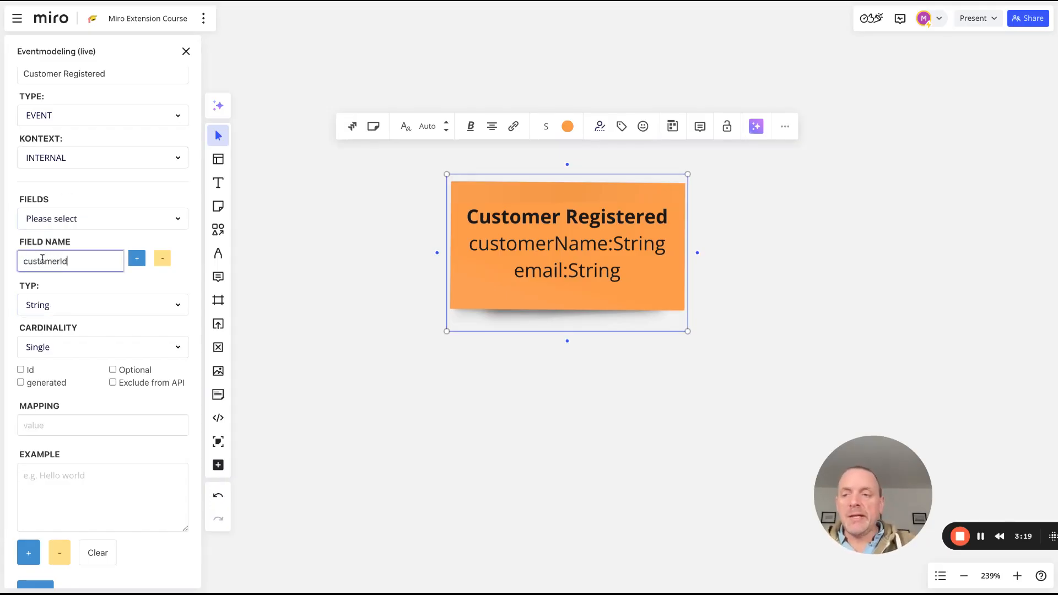
pyautogui.click(74, 316)
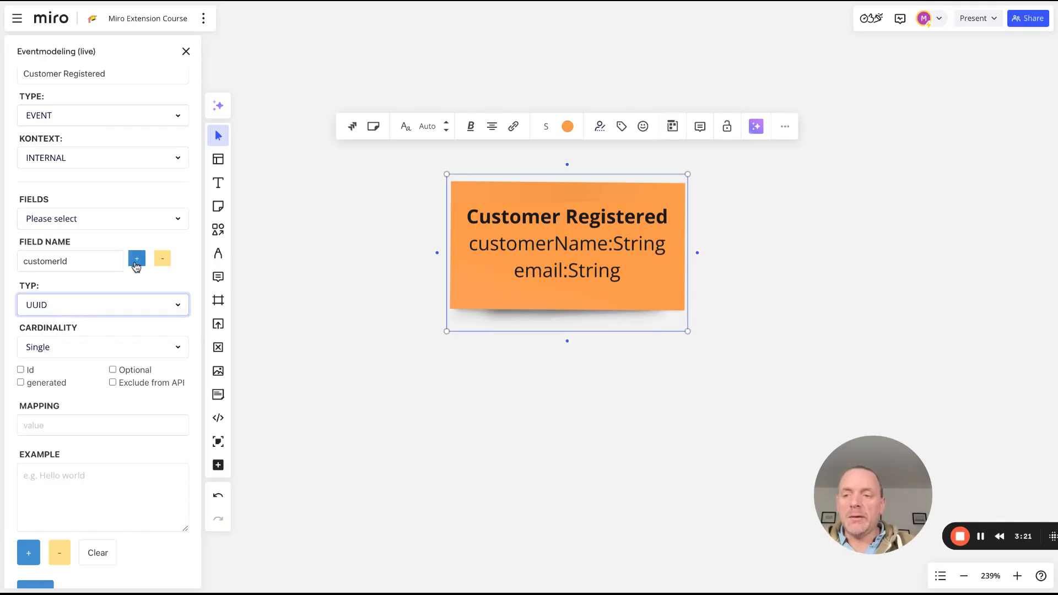
pyautogui.click(137, 258)
pyautogui.scroll(3, 137, 259)
pyautogui.click(26, 116)
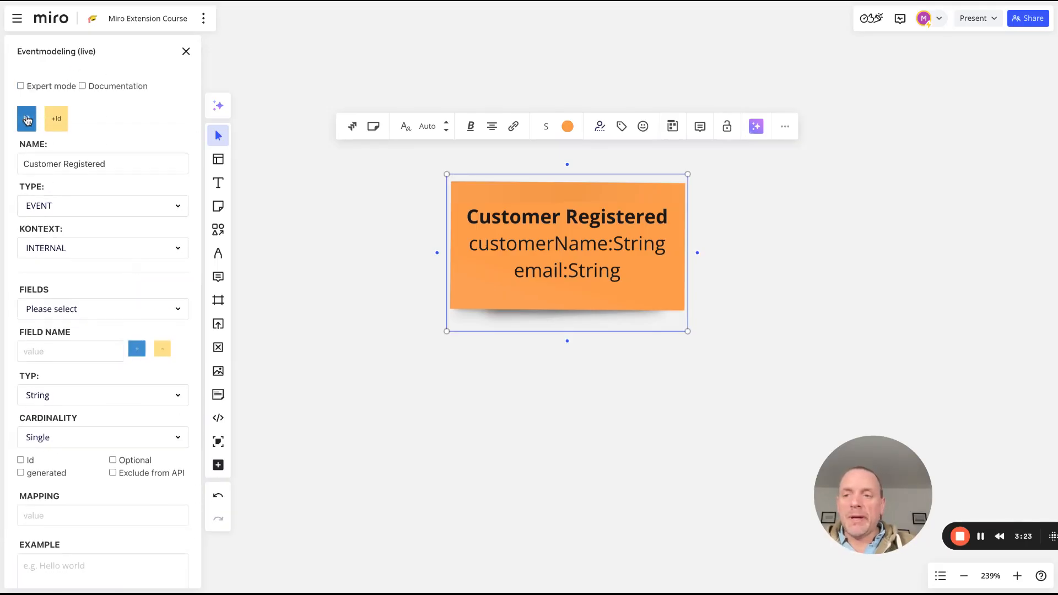
pyautogui.click(352, 306)
# Add the starred aggregateId:UUID id field and save it onto the sticky
pyautogui.click(557, 270)
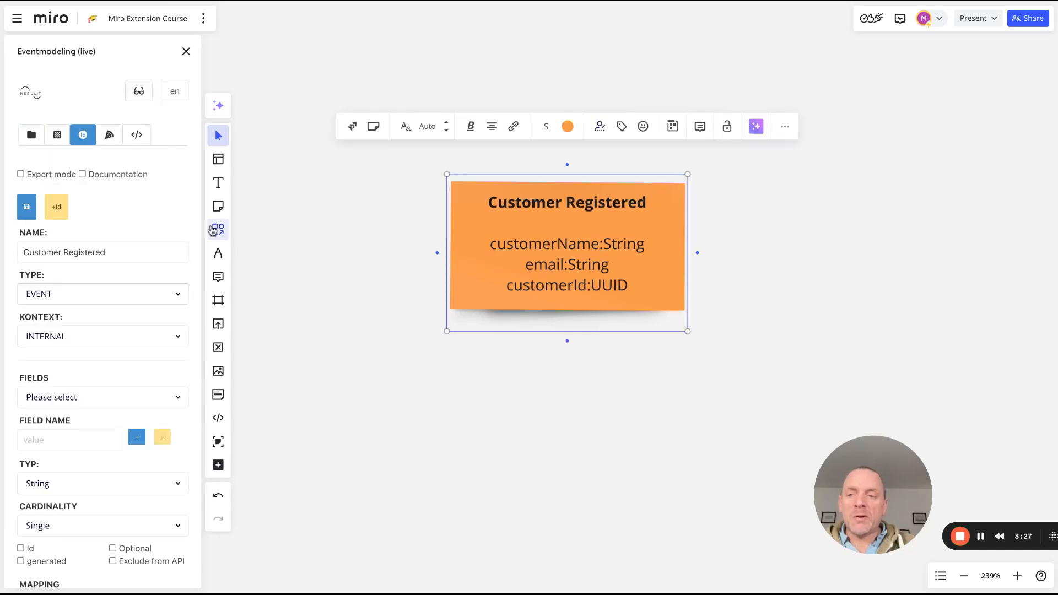
pyautogui.click(60, 210)
pyautogui.click(25, 212)
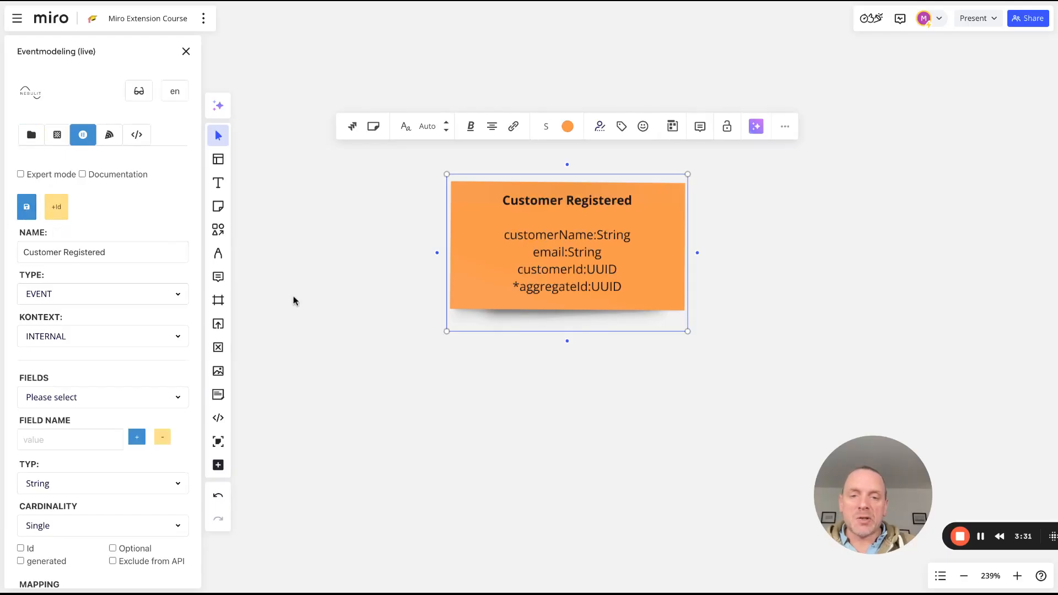
pyautogui.click(566, 394)
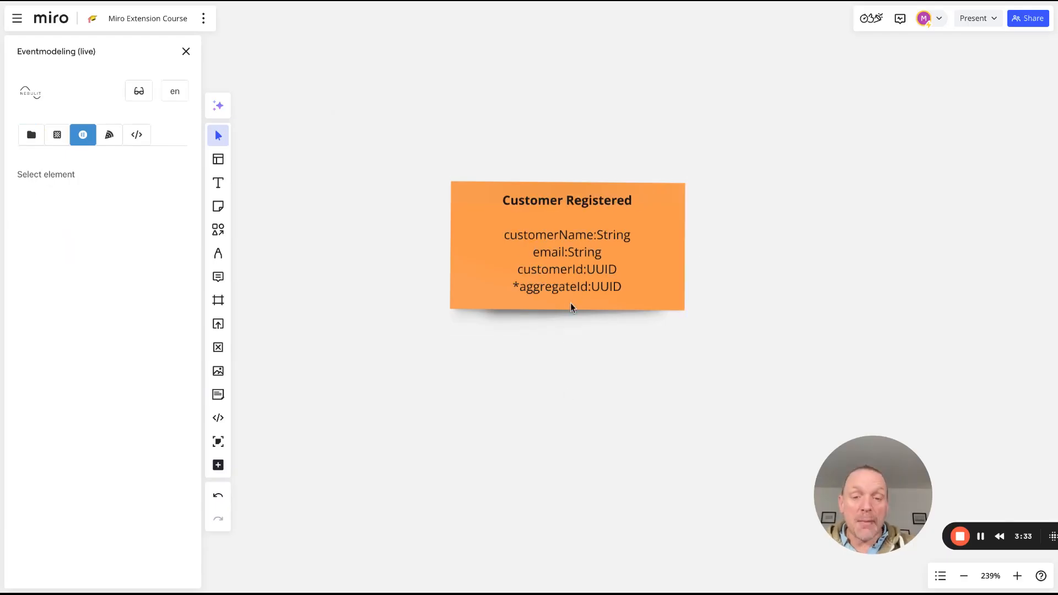
pyautogui.click(531, 266)
pyautogui.scroll(-2, 82, 358)
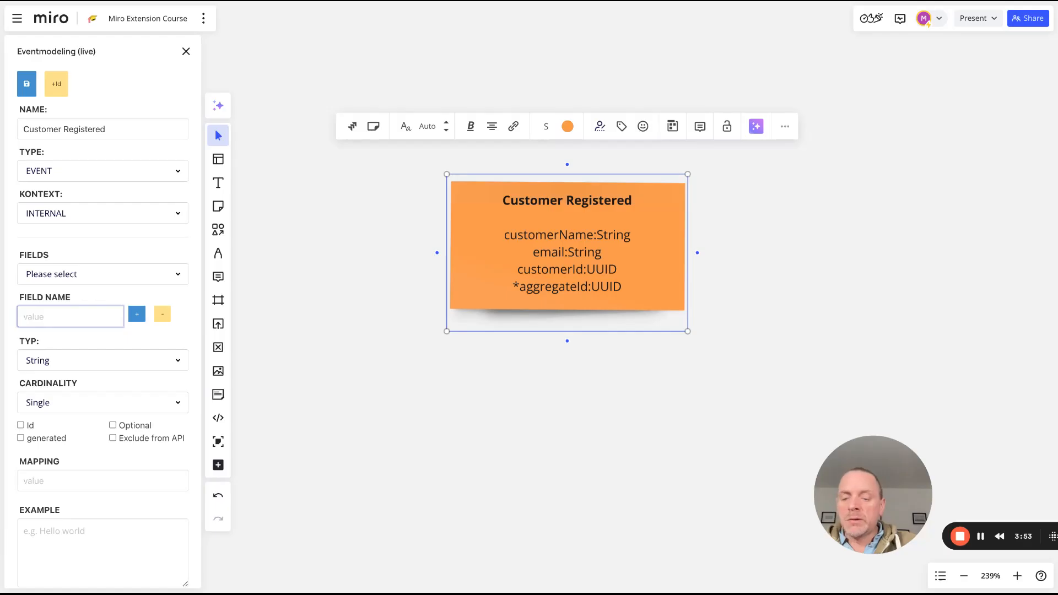
# Add an adresses field of type Custom with List cardinality, shown as adresses:Custom[]
pyautogui.write('adresses')
pyautogui.click(61, 362)
pyautogui.click(70, 455)
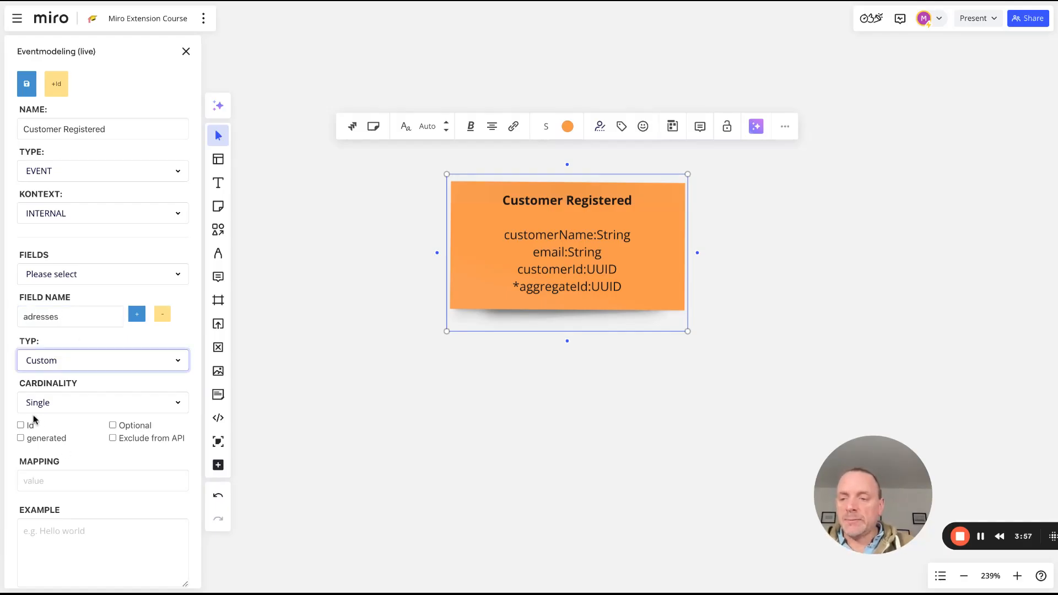
pyautogui.scroll(-1, 59, 448)
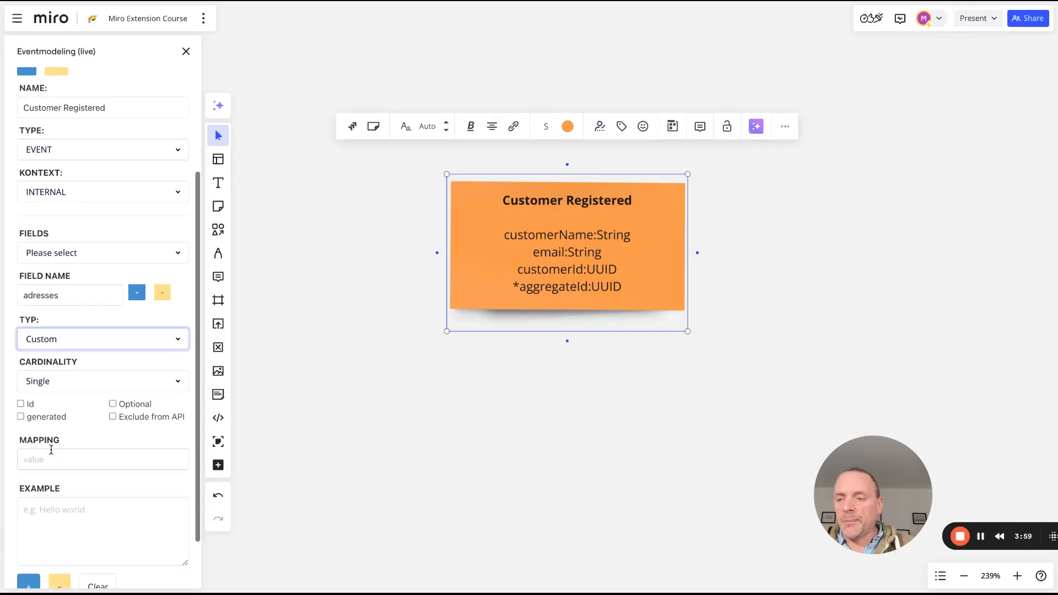
pyautogui.scroll(-2, 82, 430)
pyautogui.scroll(1, 80, 432)
pyautogui.click(36, 352)
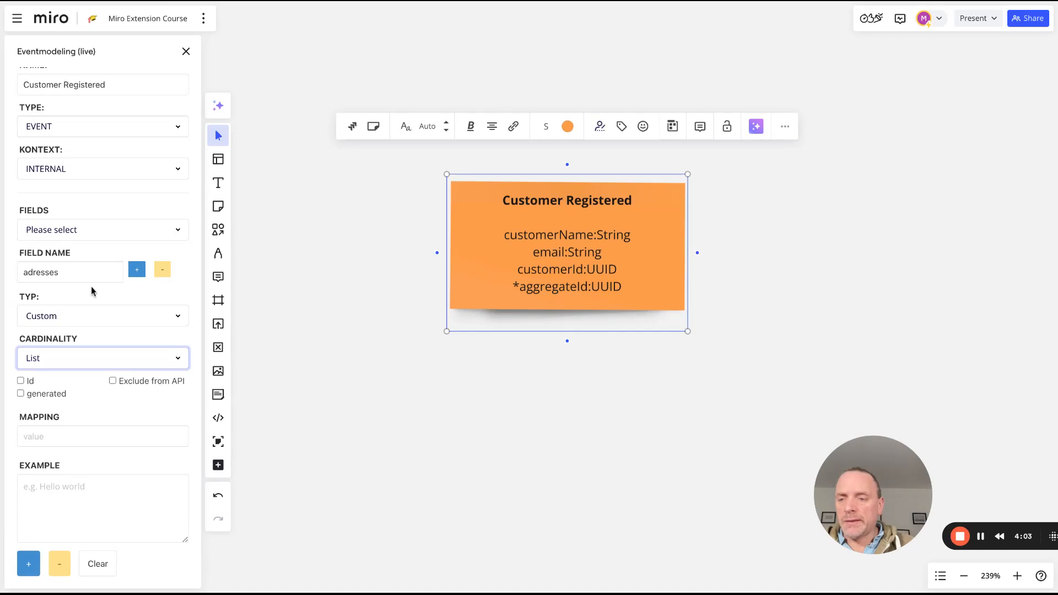
pyautogui.click(136, 269)
pyautogui.scroll(2, 38, 109)
pyautogui.click(26, 132)
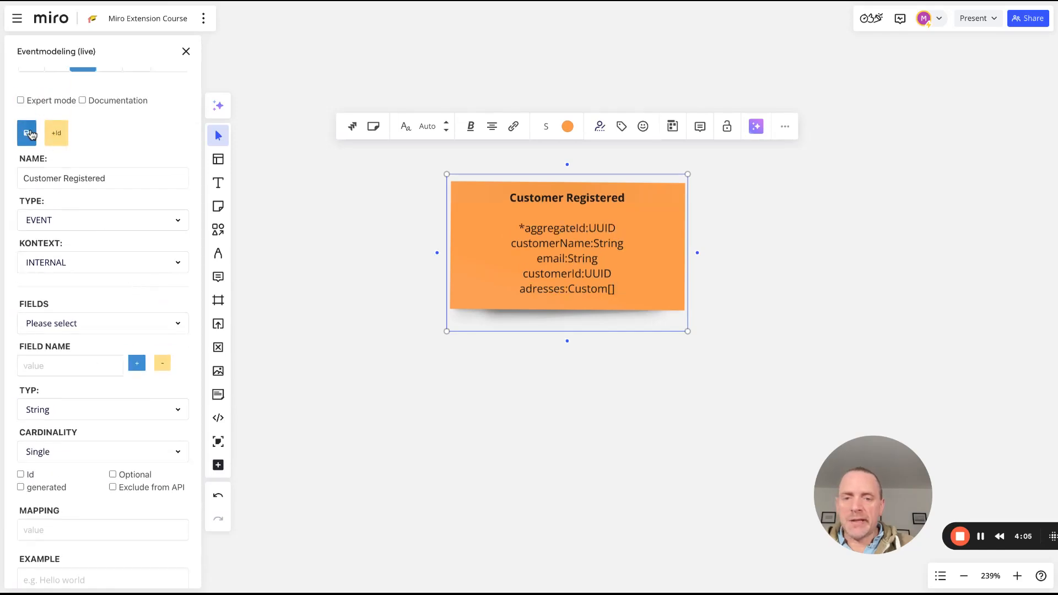
pyautogui.click(484, 344)
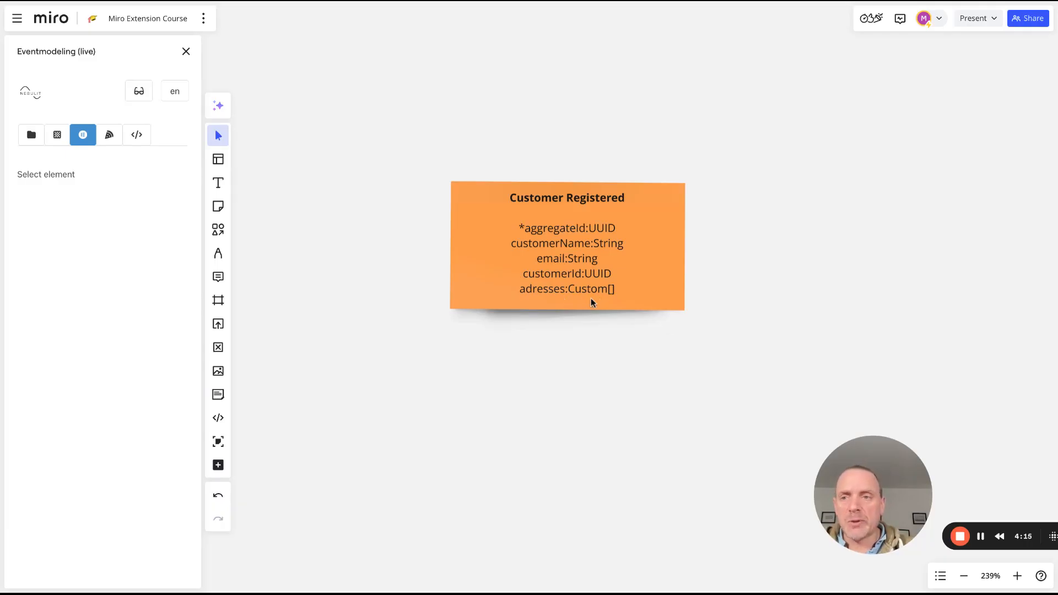
# Give the email field an example e-mail address and save it onto the sticky
pyautogui.click(531, 271)
pyautogui.scroll(-3, 111, 441)
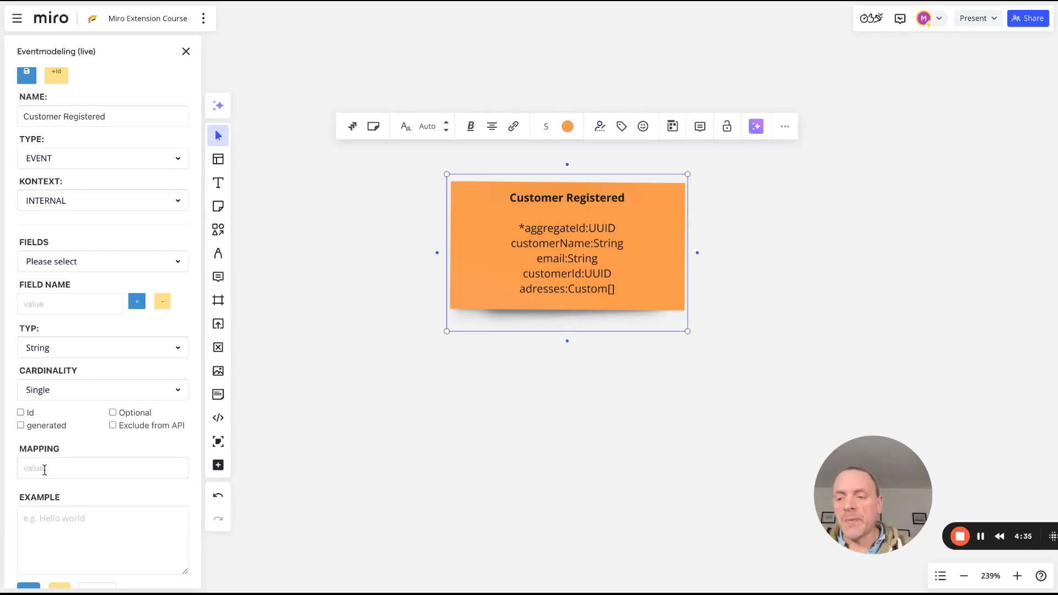
pyautogui.scroll(-1, 68, 465)
pyautogui.click(43, 503)
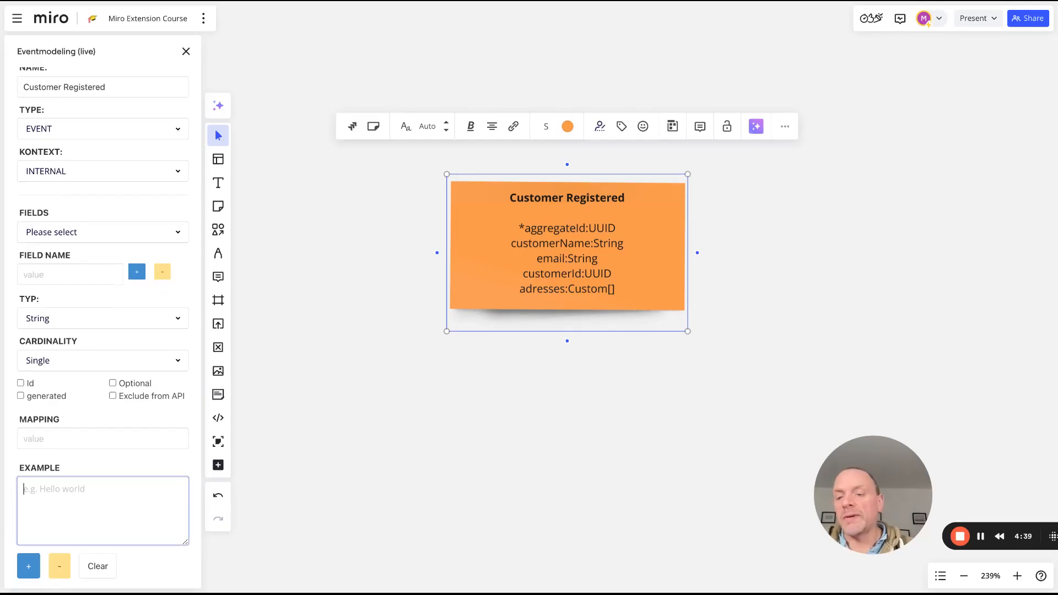
pyautogui.click(54, 232)
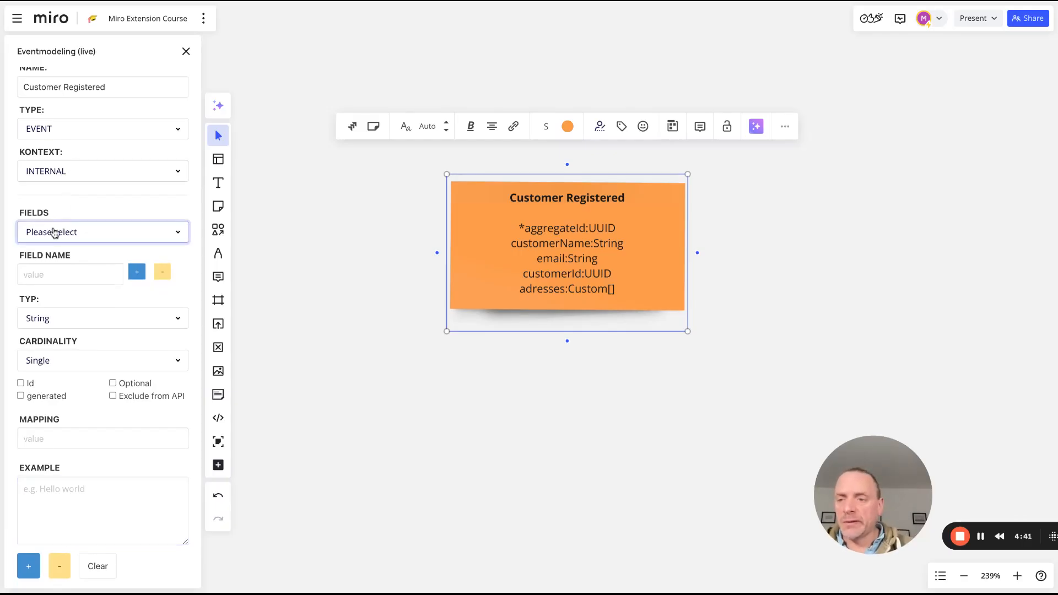
pyautogui.click(55, 234)
pyautogui.click(66, 493)
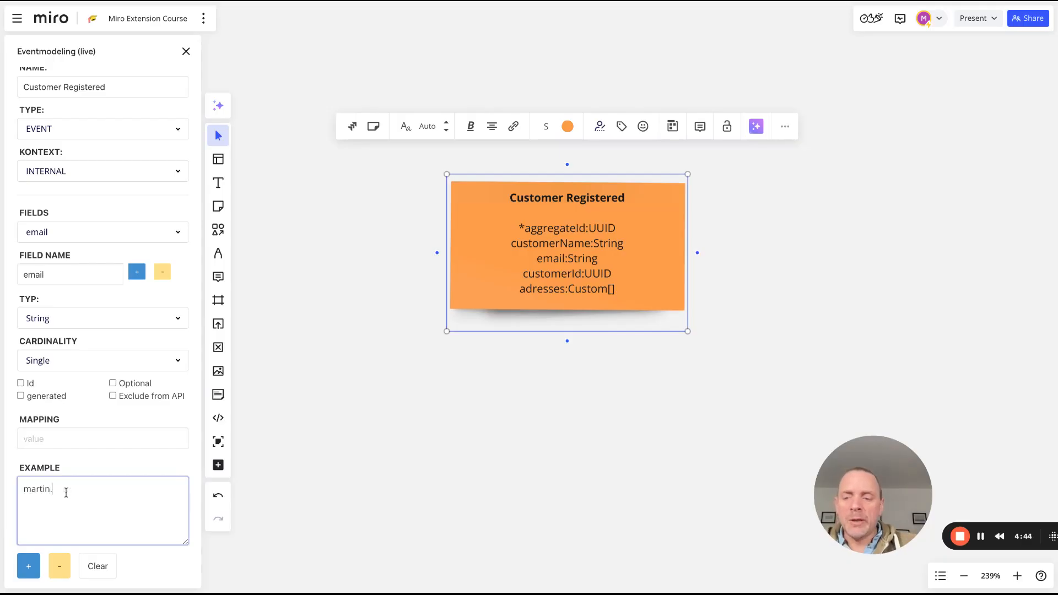
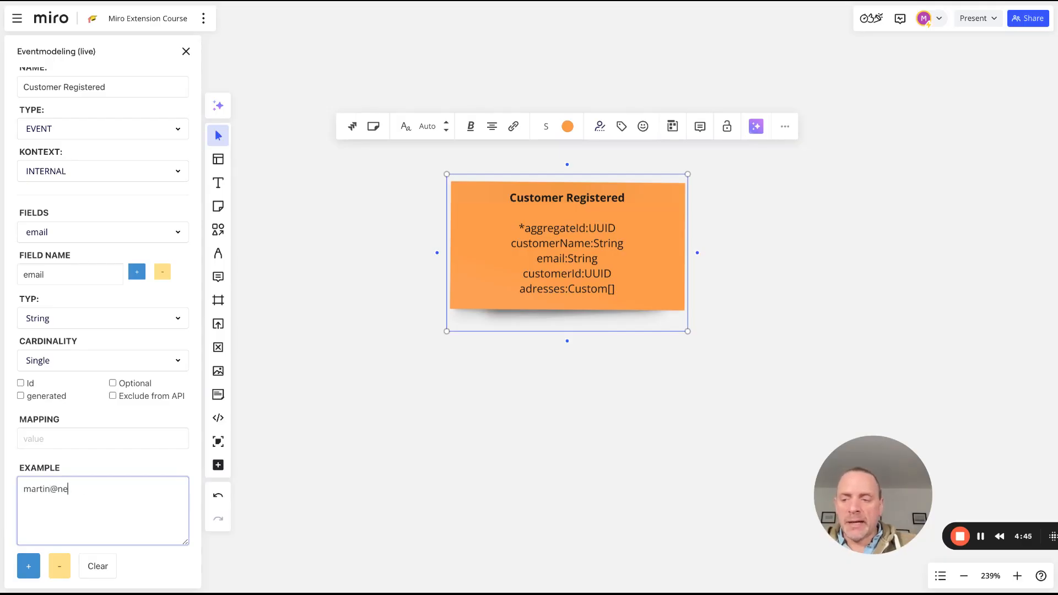
pyautogui.click(28, 566)
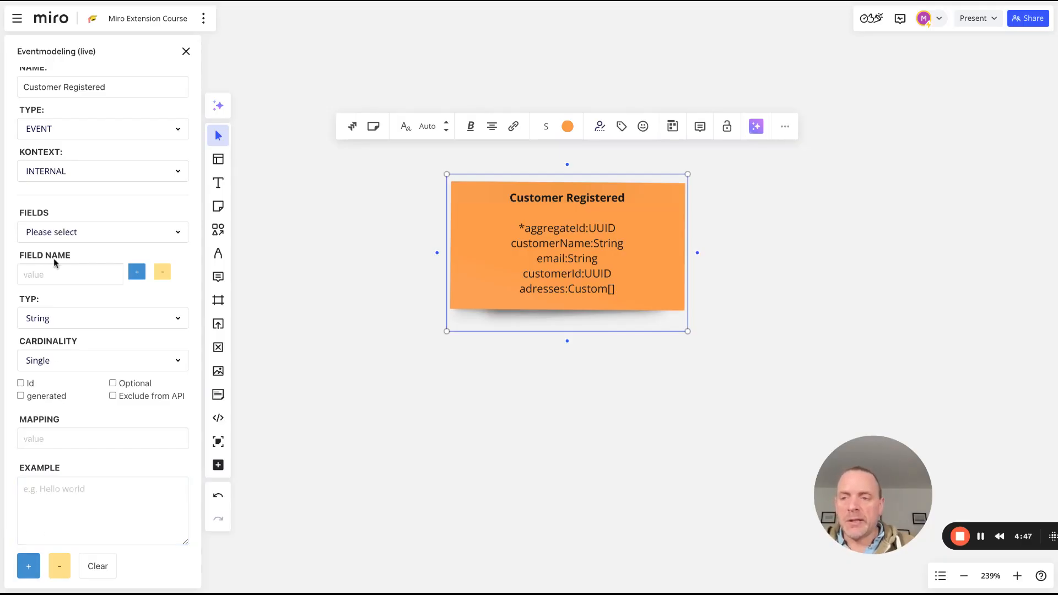
pyautogui.scroll(5, 55, 386)
pyautogui.click(26, 207)
pyautogui.click(602, 359)
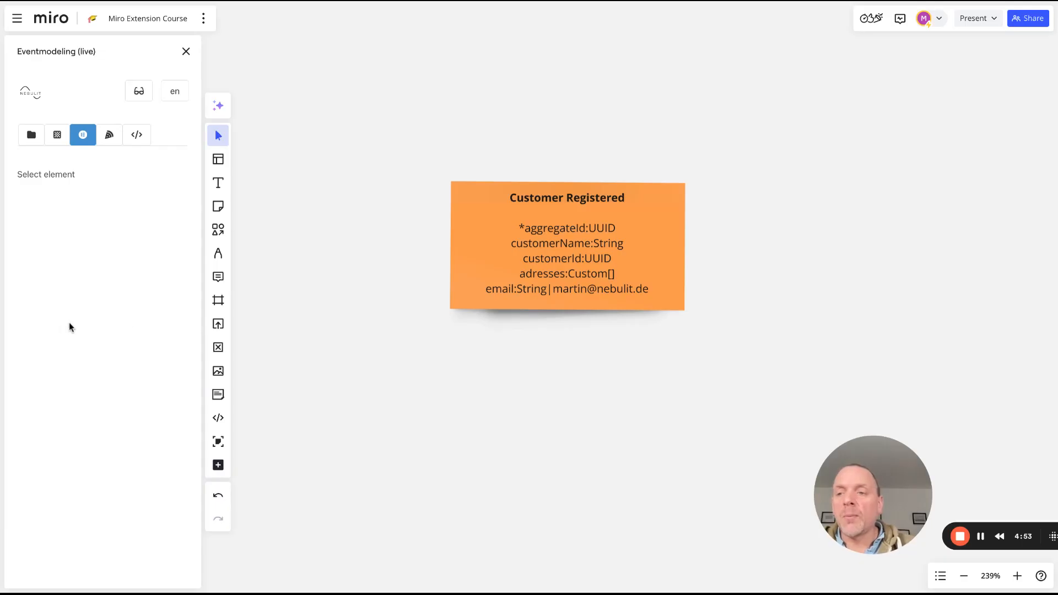
# Cycle through the slice, Code Generation and Elements pages, then return to tutorial step 1 of 11
pyautogui.click(109, 138)
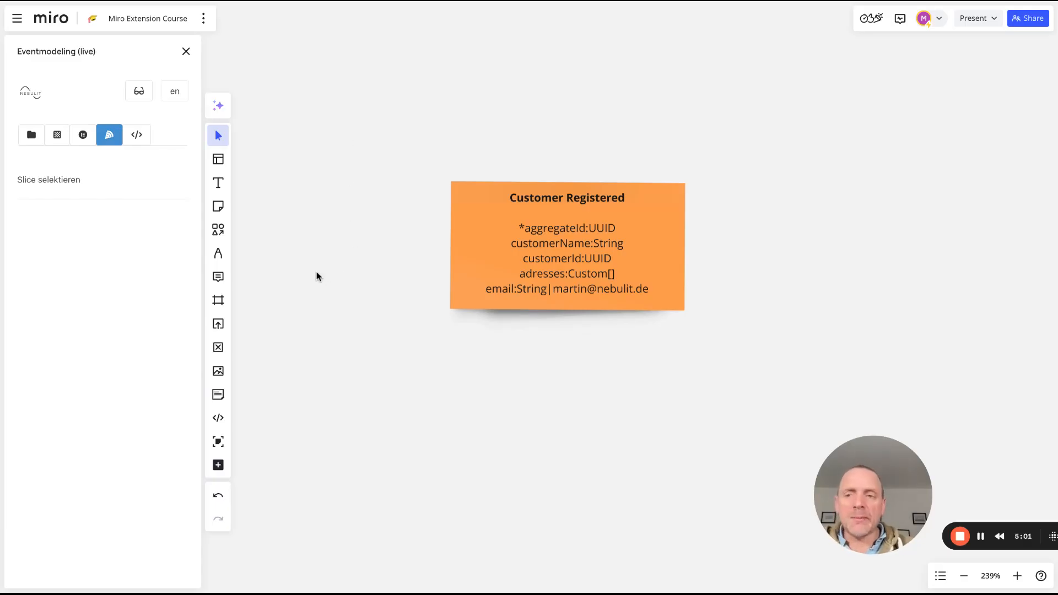
pyautogui.click(135, 139)
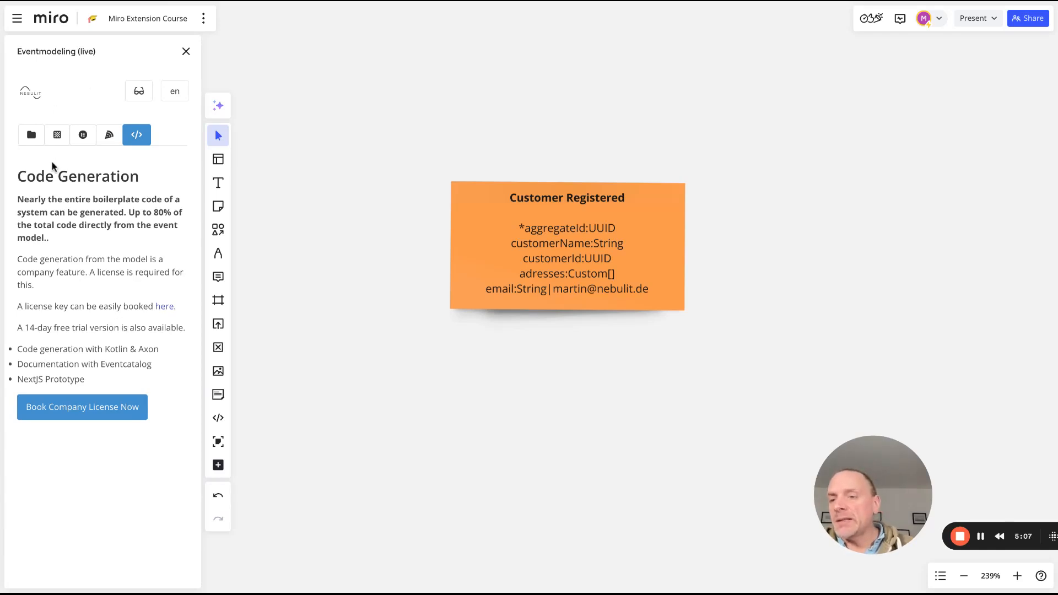
pyautogui.click(57, 137)
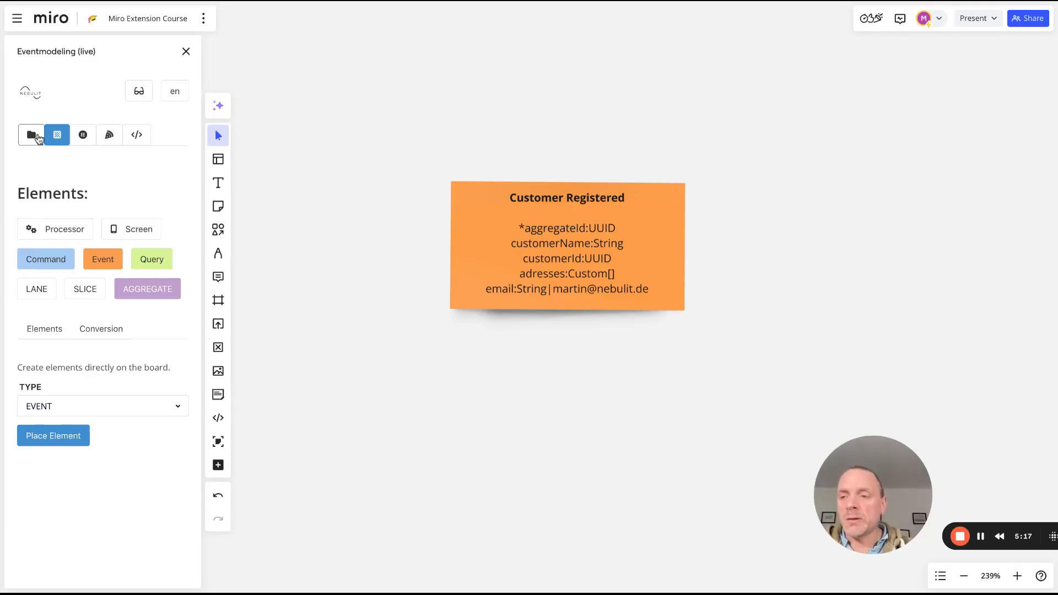
pyautogui.click(36, 137)
pyautogui.click(157, 248)
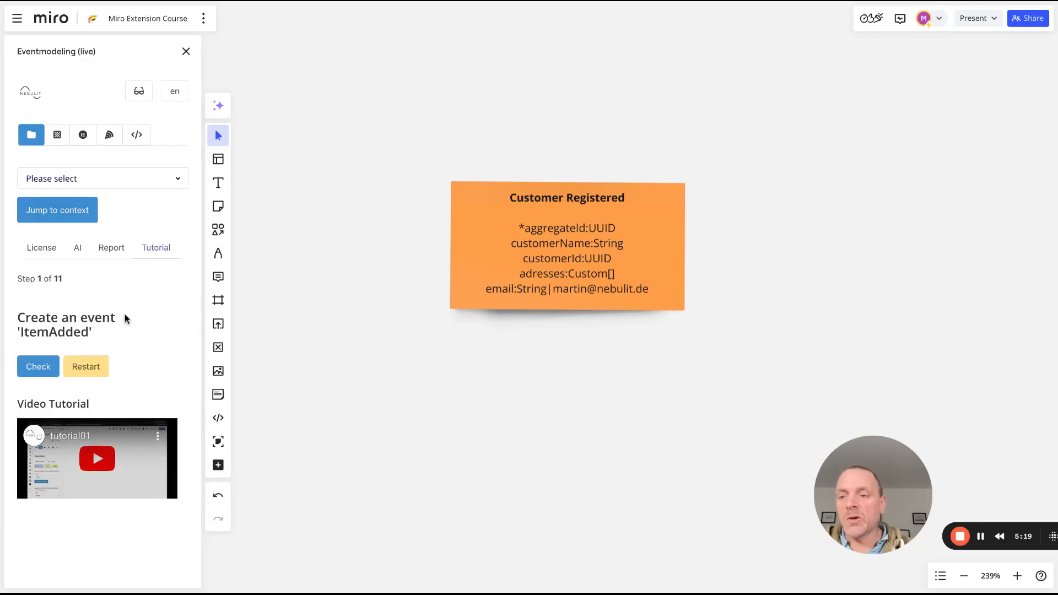